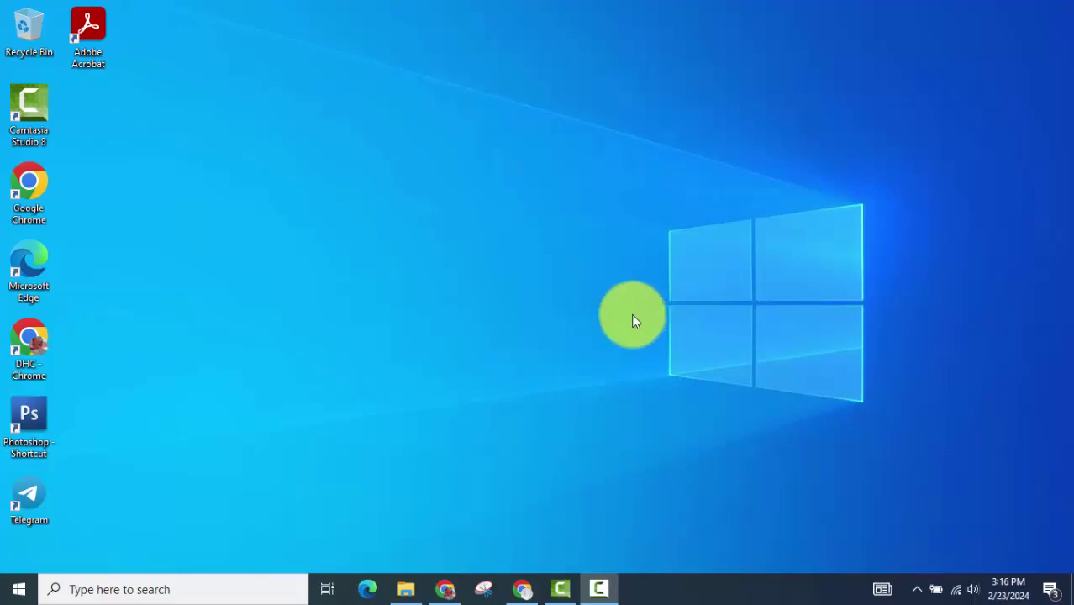
pyautogui.click(23, 594)
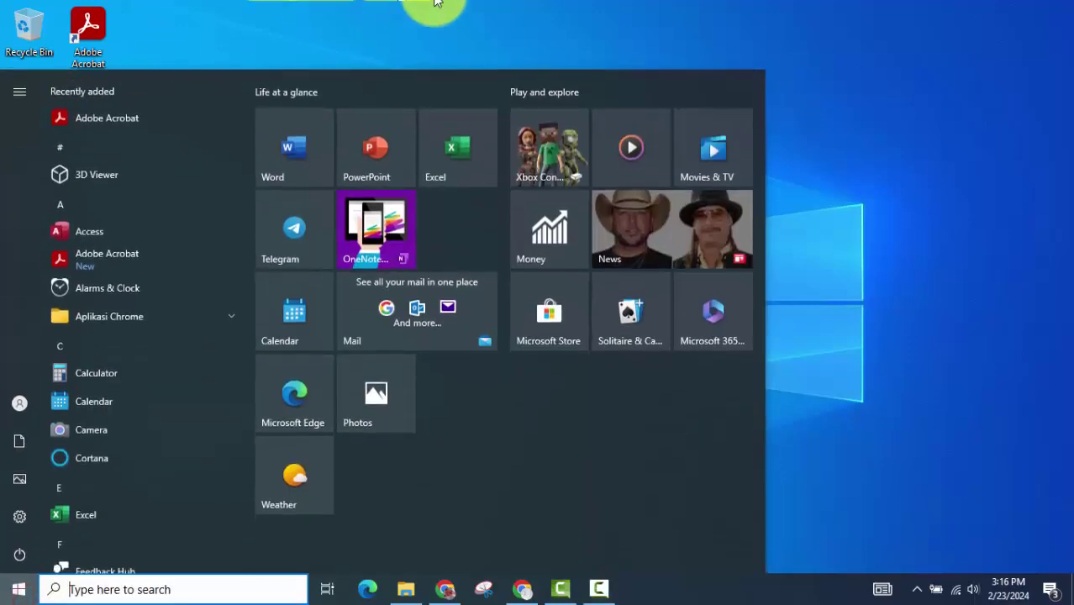
pyautogui.click(503, 26)
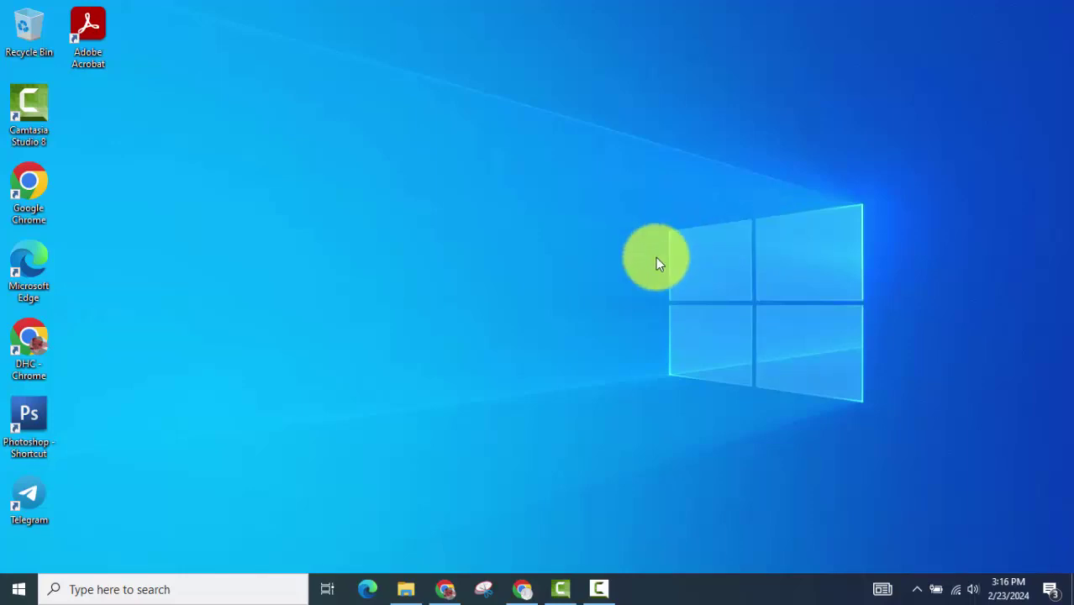
# Step: Start Word and show the account page with the Office product information
pyautogui.click(6, 593)
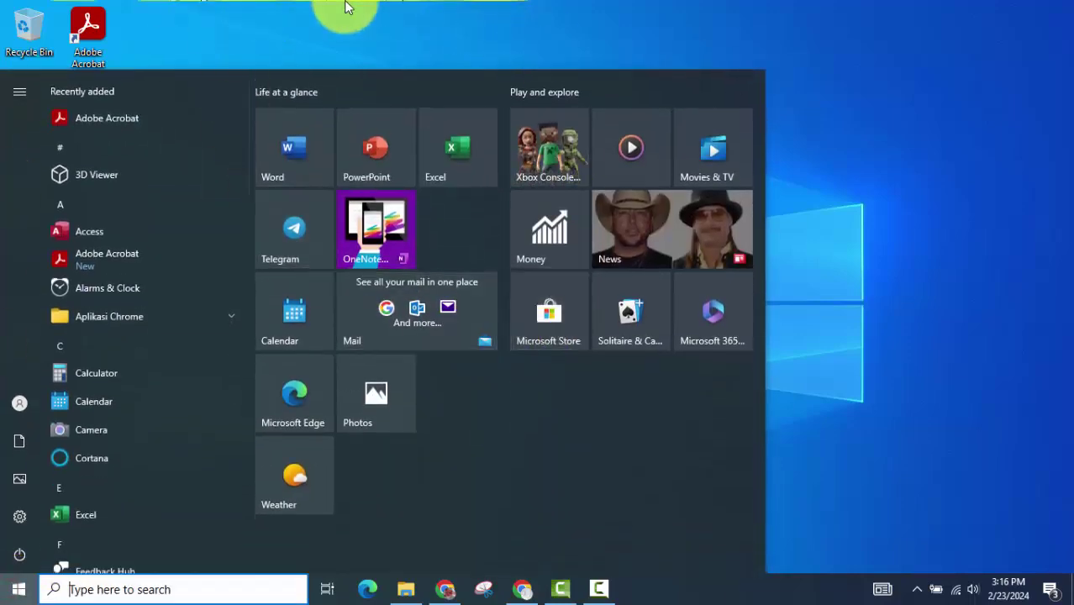
pyautogui.click(295, 155)
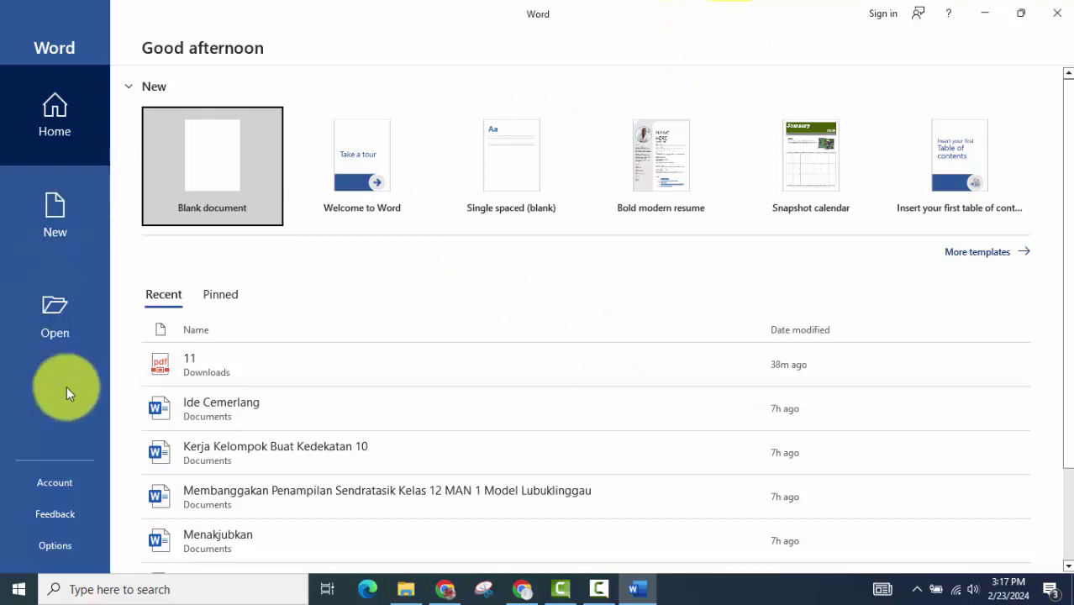
pyautogui.click(64, 484)
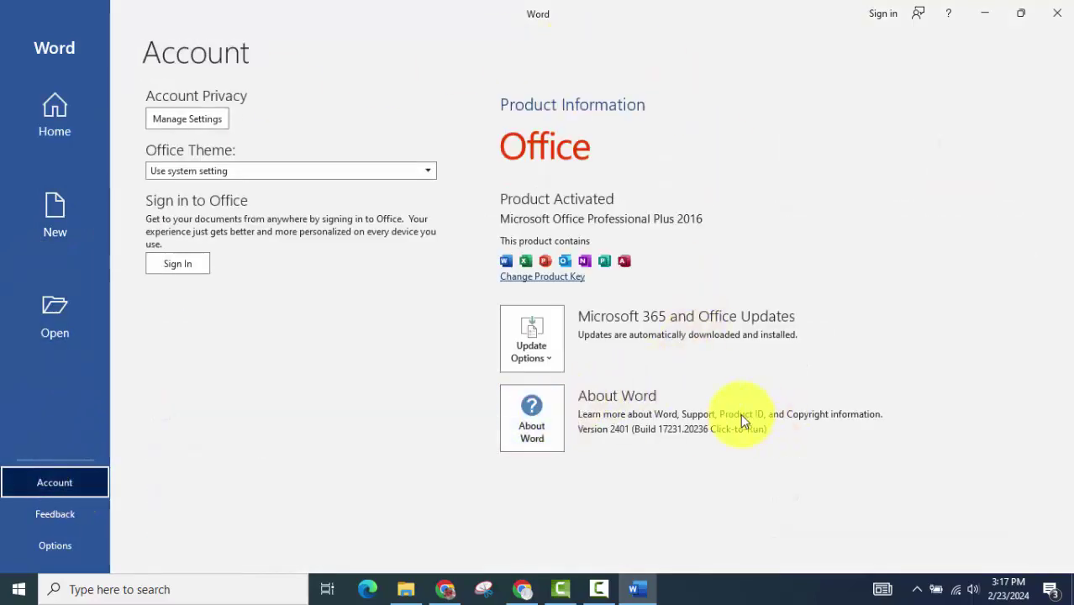
# Step: Check the About Word details for the Office version and whether it is 32-bit or 64-bit, and minimize Word
pyautogui.click(535, 413)
pyautogui.click(626, 84)
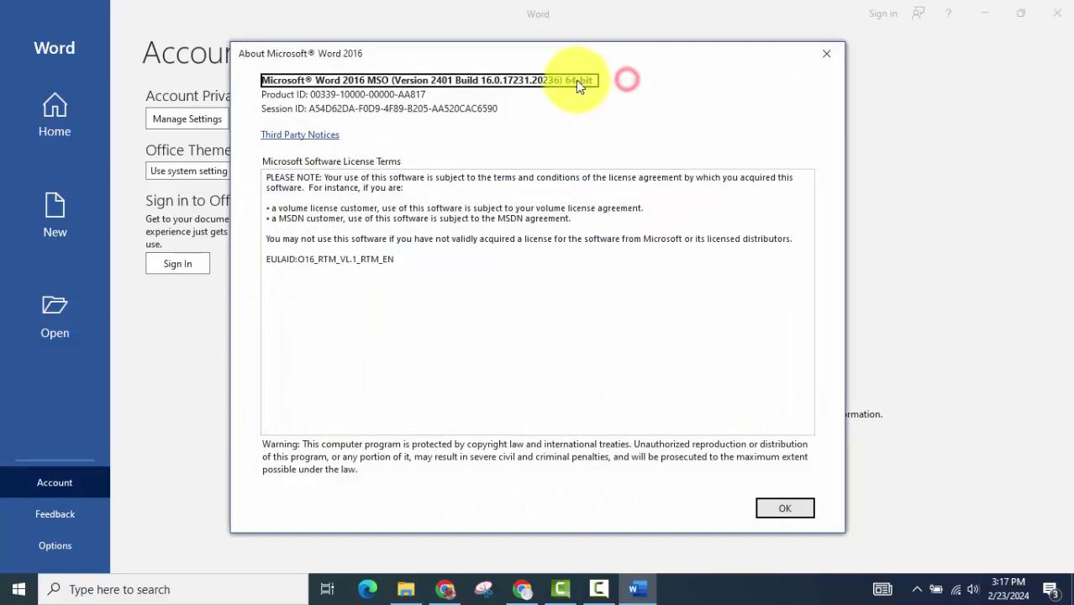
pyautogui.moveTo(574, 81); pyautogui.dragTo(577, 82)
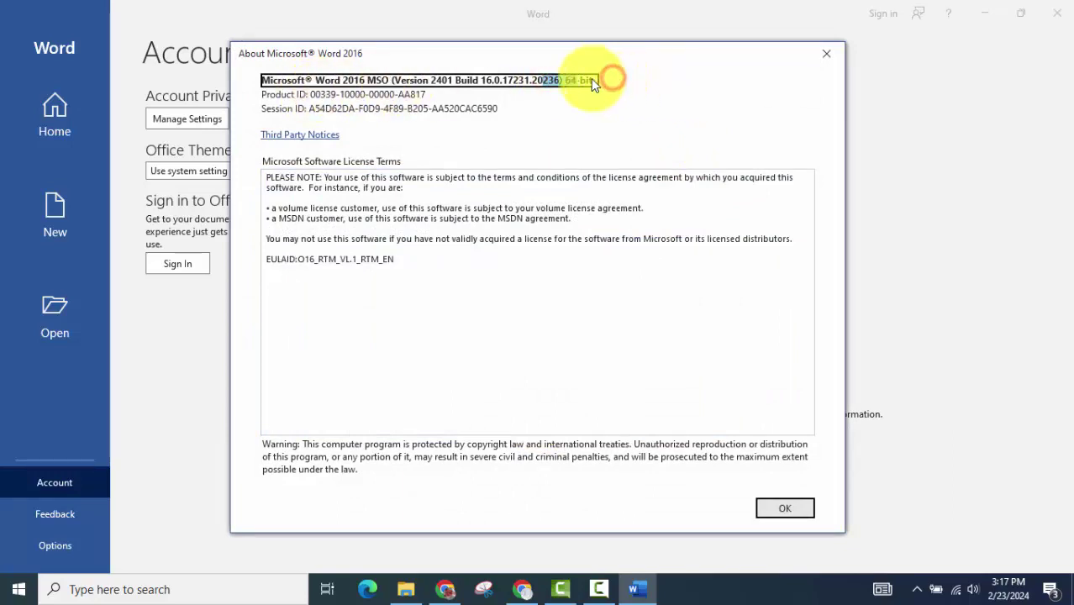
pyautogui.click(623, 81)
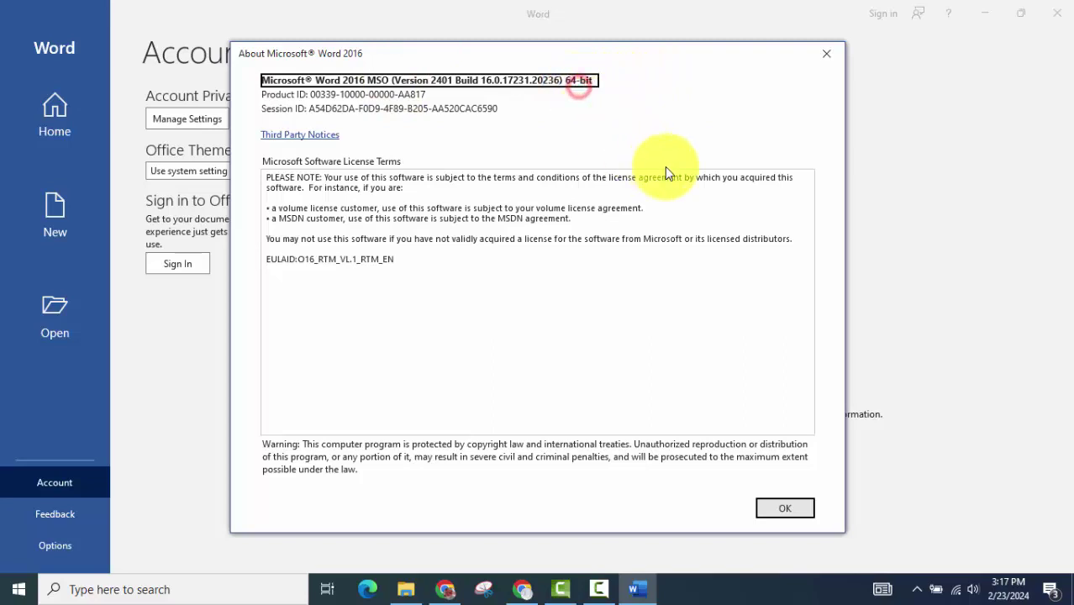
pyautogui.click(779, 511)
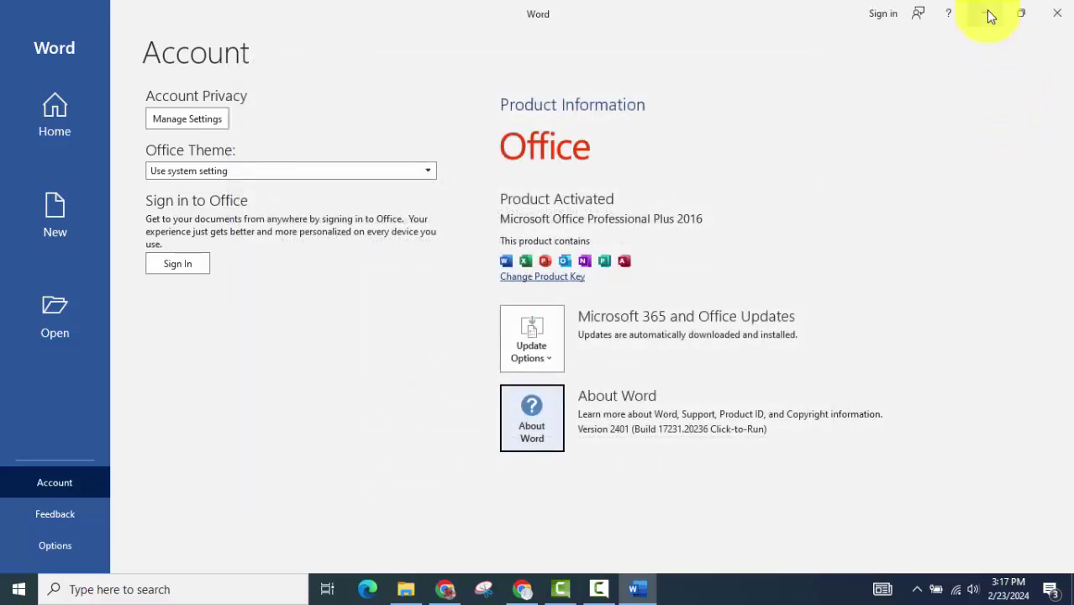
pyautogui.click(987, 13)
# Step: Switch to Chrome, search Google for "office picture manager 64 bit" and minimize the browser
pyautogui.click(446, 588)
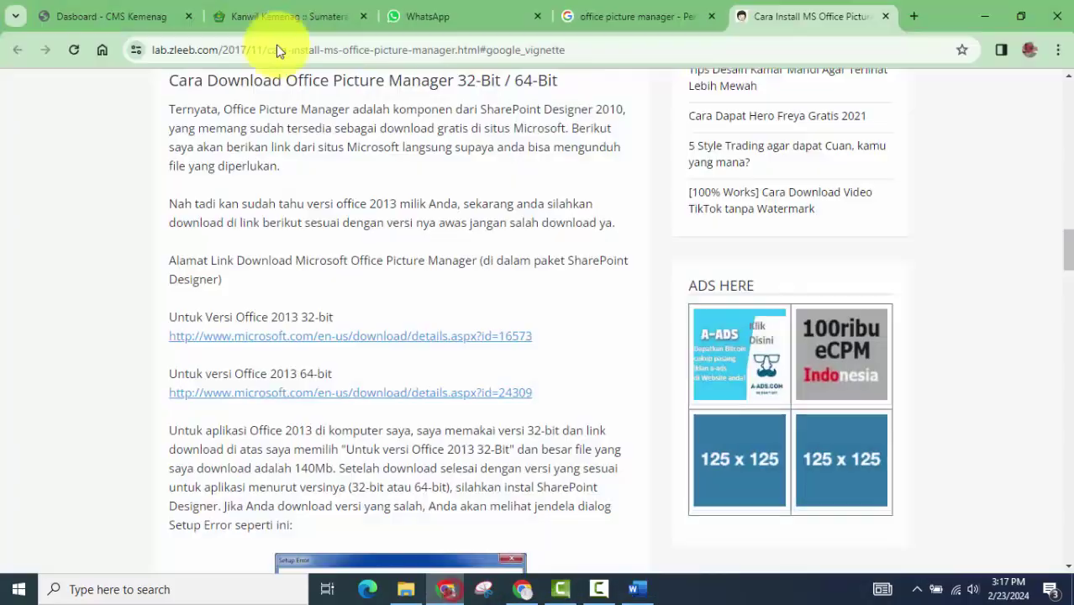
pyautogui.click(647, 18)
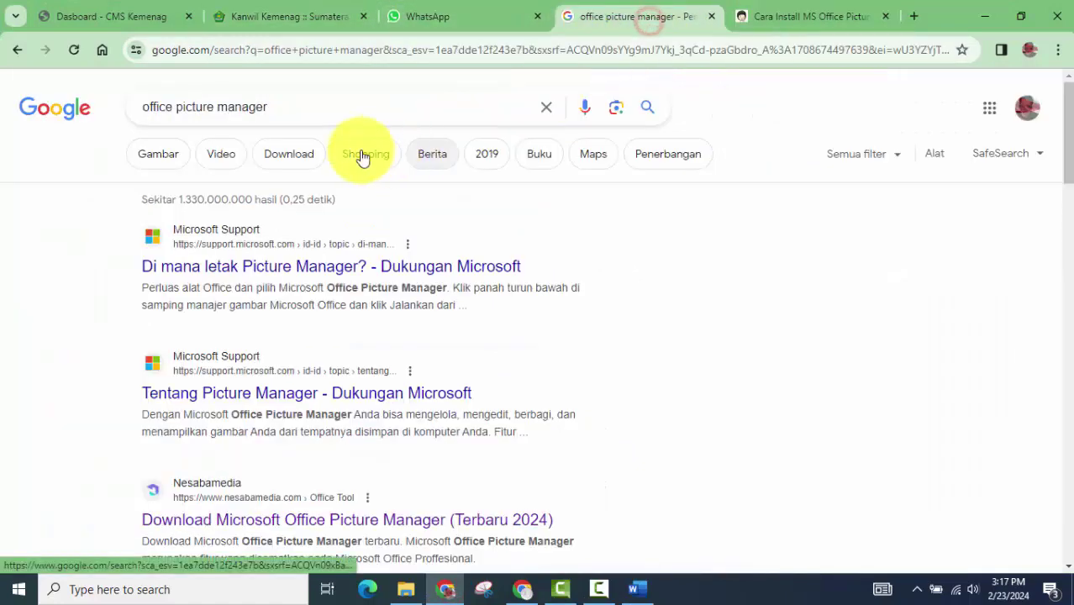
pyautogui.click(309, 112)
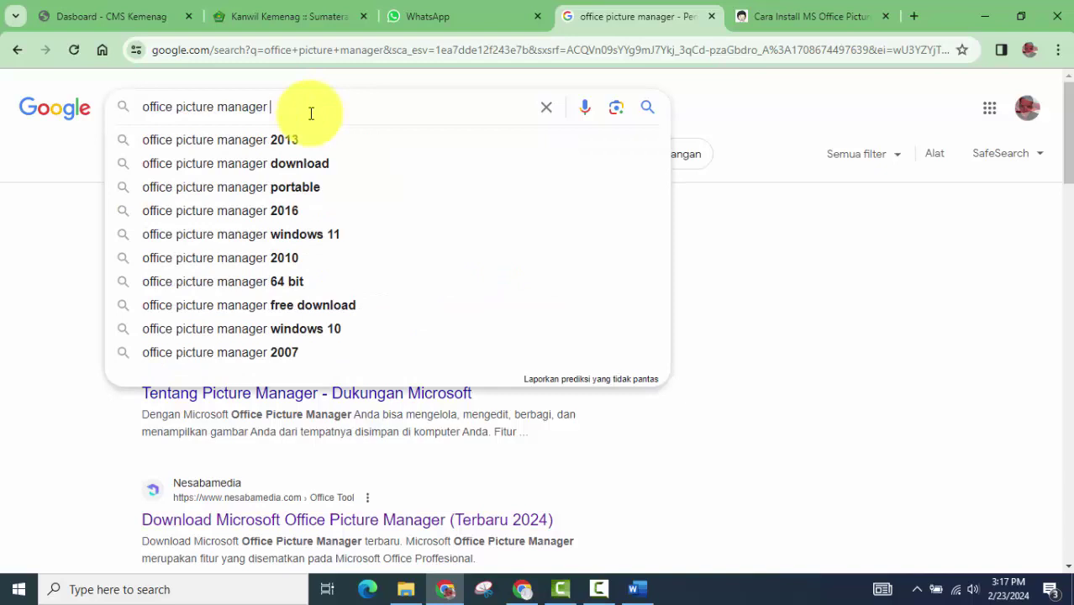
pyautogui.write('64 bit')
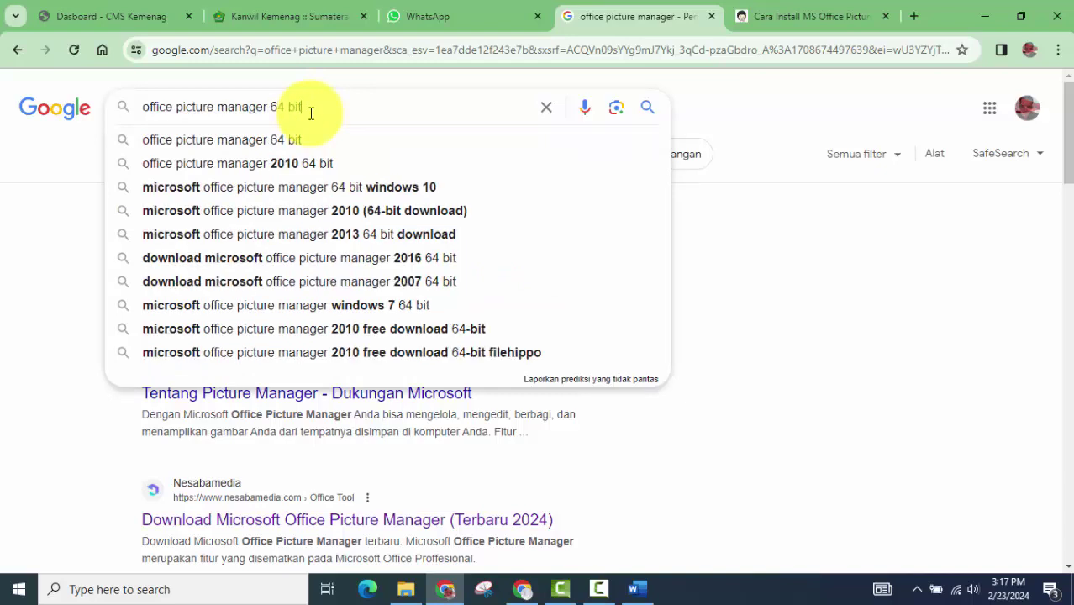
pyautogui.press('Return')
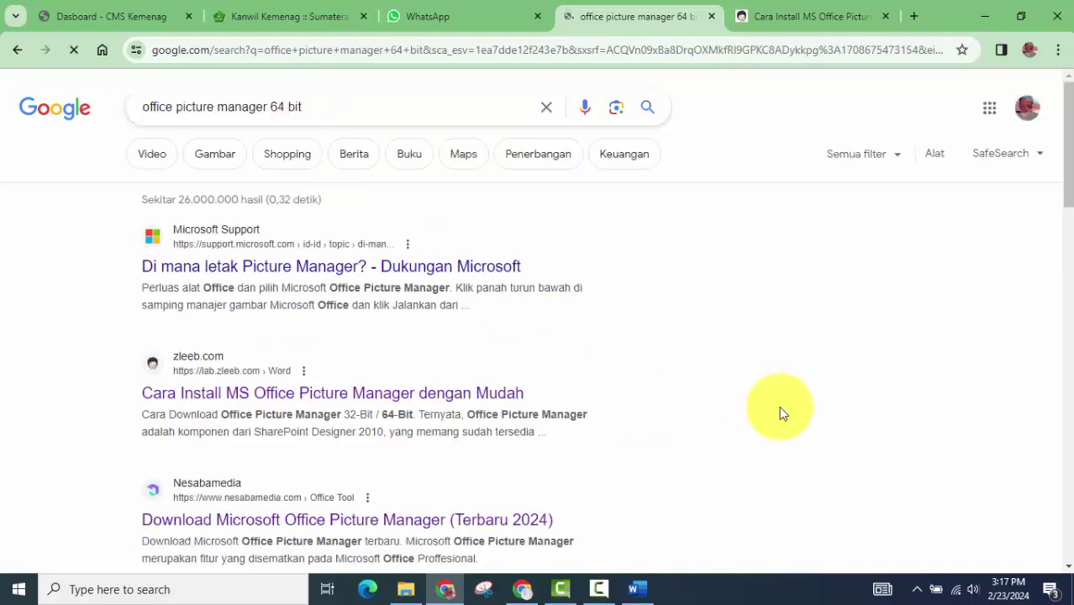
pyautogui.click(980, 23)
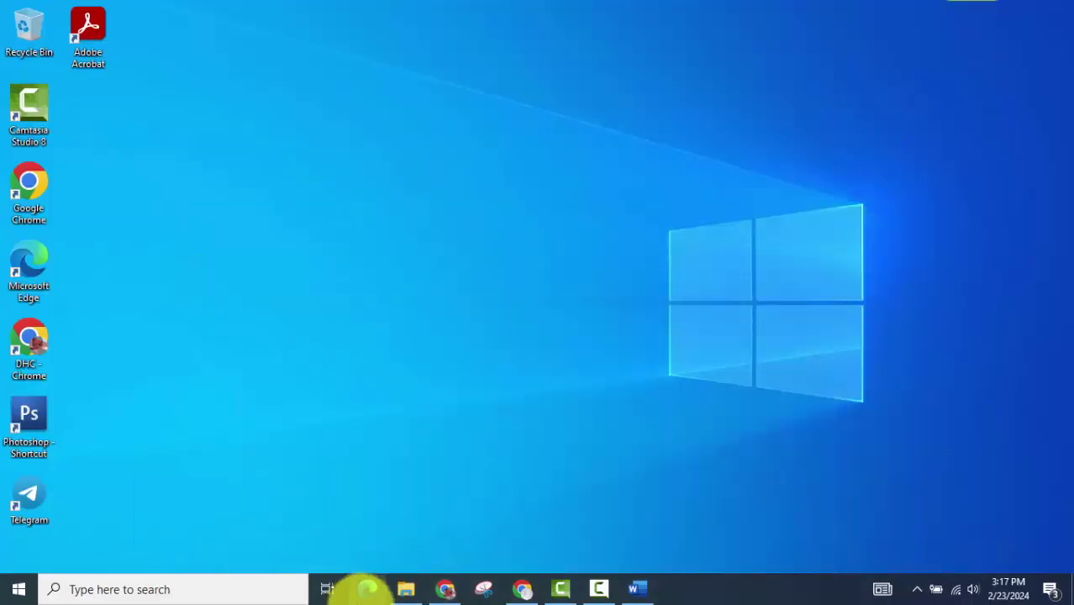
# Step: Switch to File Explorer and run the SharePointDesigner installer from the Downloads folder
pyautogui.click(407, 590)
pyautogui.click(204, 227)
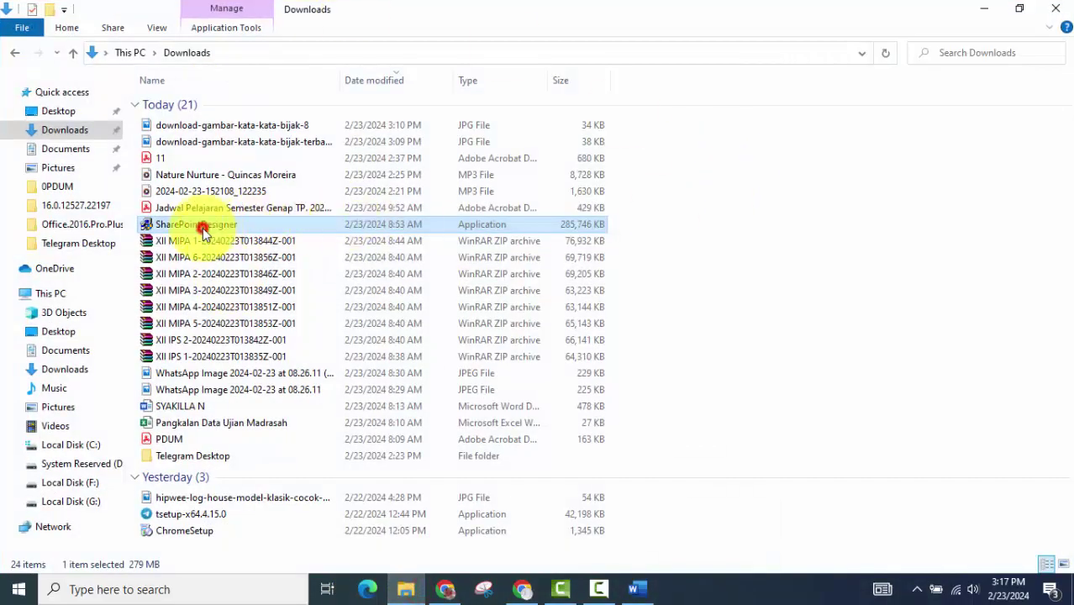
pyautogui.click(827, 216)
pyautogui.click(220, 226)
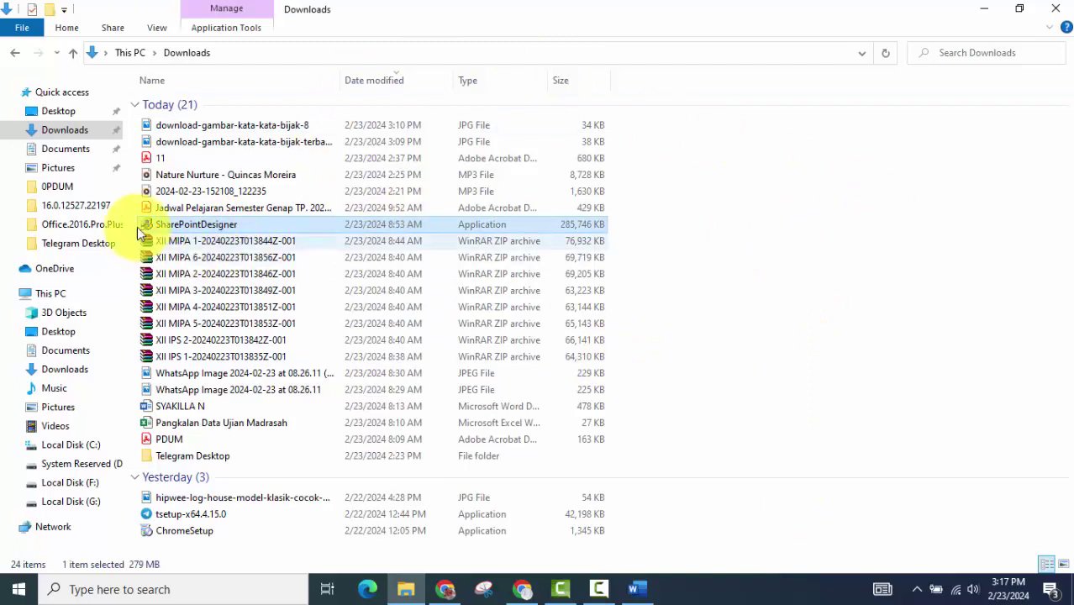
pyautogui.doubleClick(216, 225)
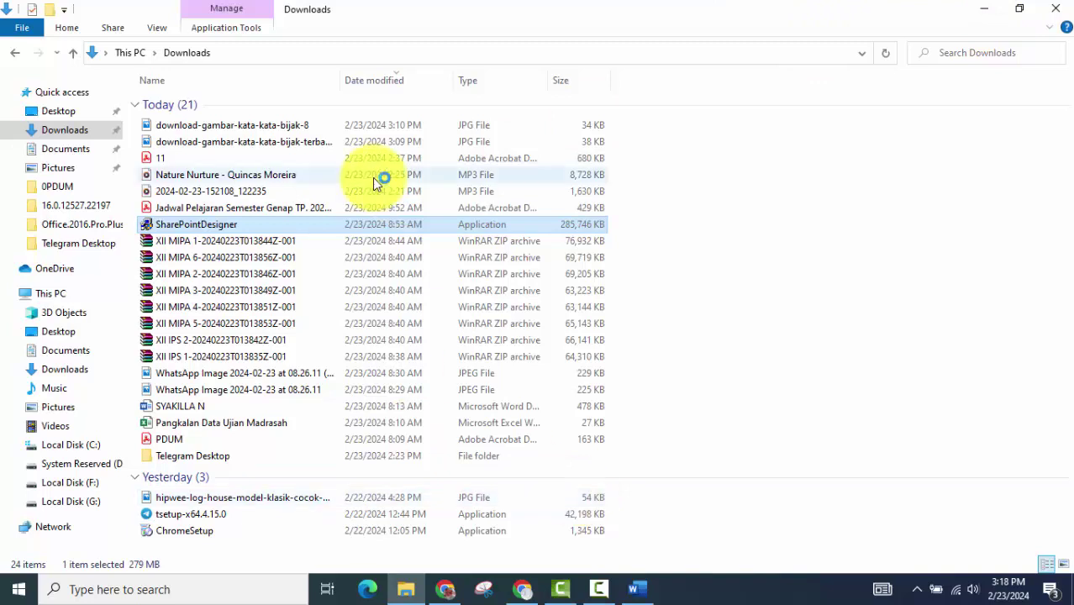
pyautogui.click(195, 225)
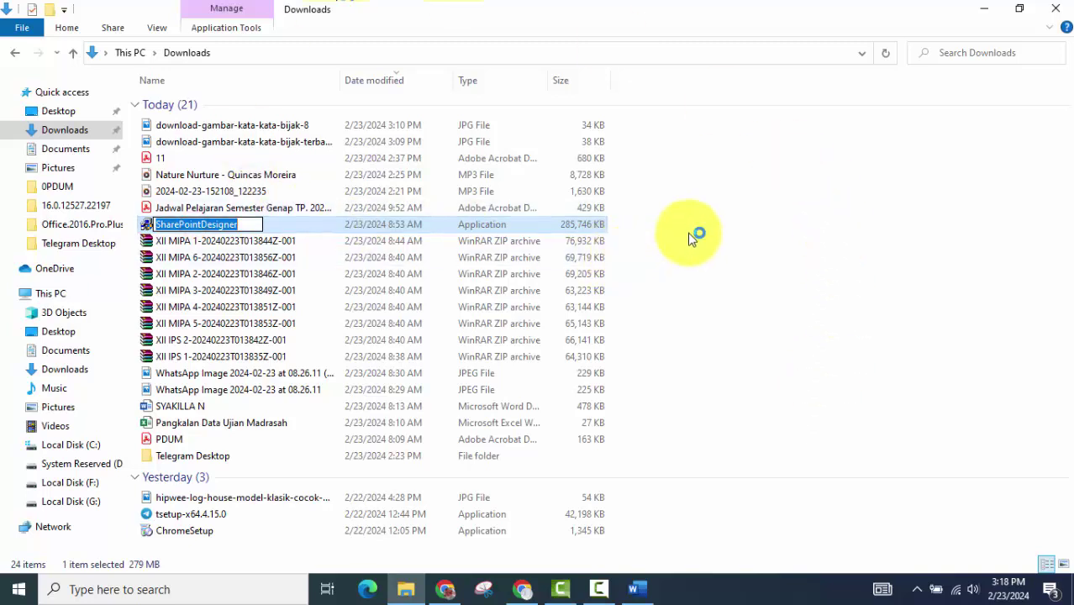
pyautogui.click(580, 224)
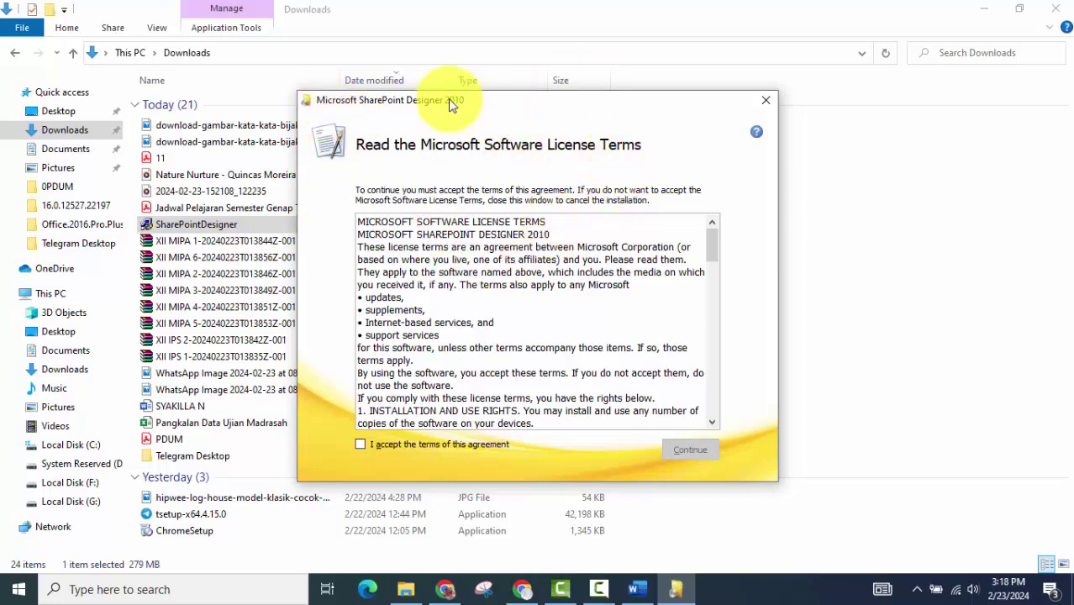
# Step: Accept the license terms and start installing Microsoft SharePoint Designer 2010
pyautogui.moveTo(495, 101)
pyautogui.mouseDown()
pyautogui.moveTo(557, 99)
pyautogui.moveTo(572, 84)
pyautogui.mouseUp()
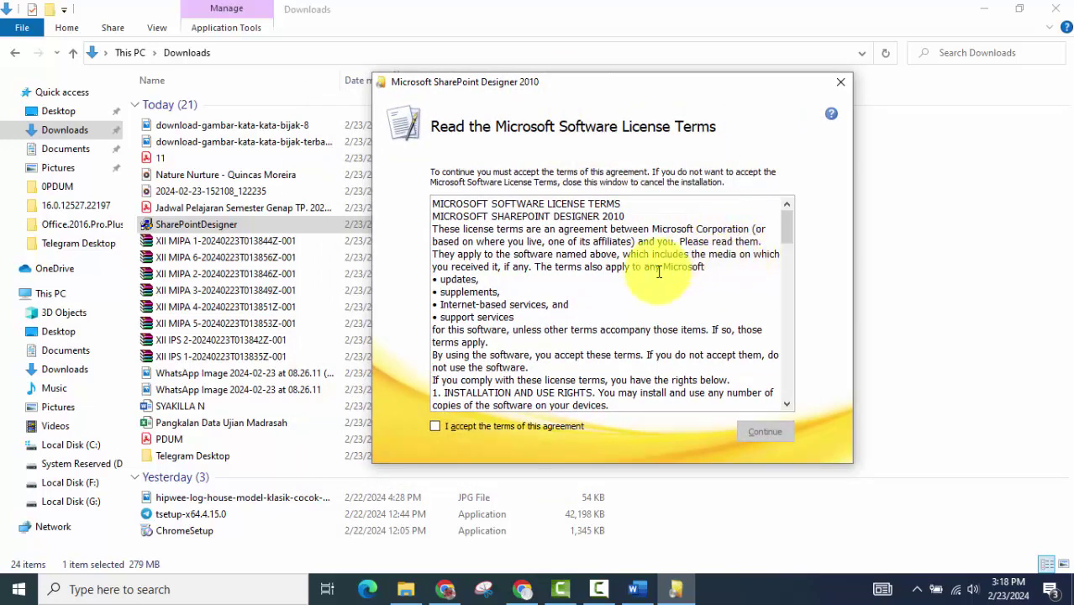
pyautogui.click(435, 426)
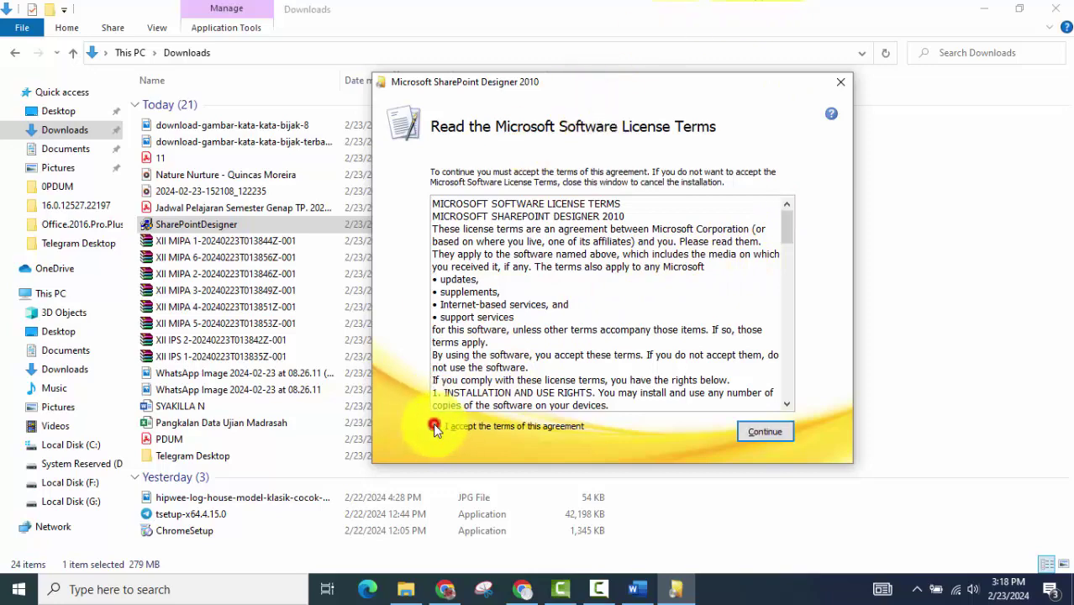
pyautogui.click(751, 433)
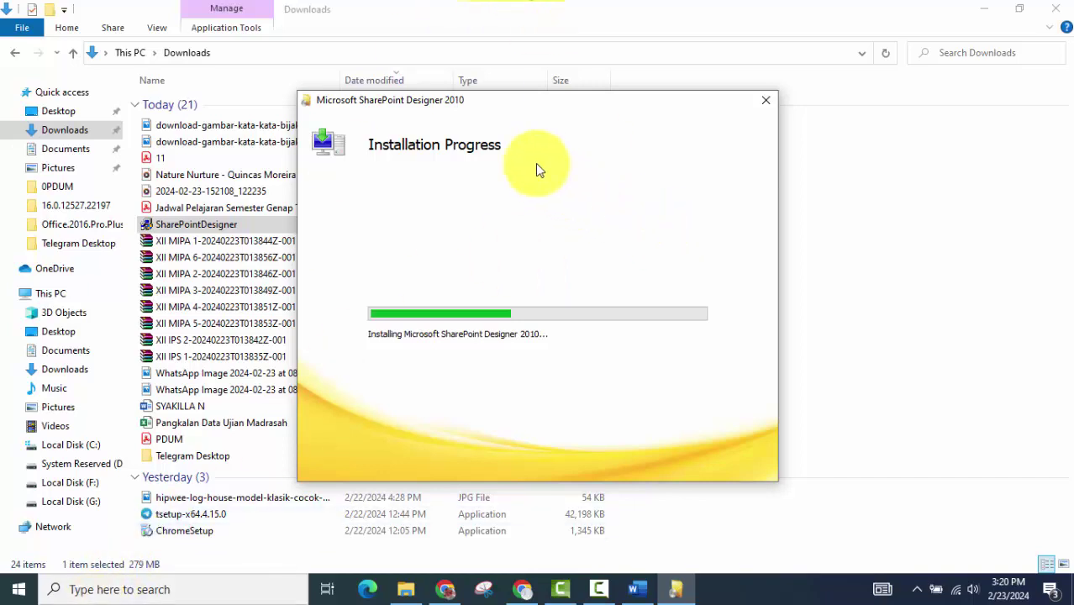
pyautogui.moveTo(517, 101); pyautogui.dragTo(518, 59)
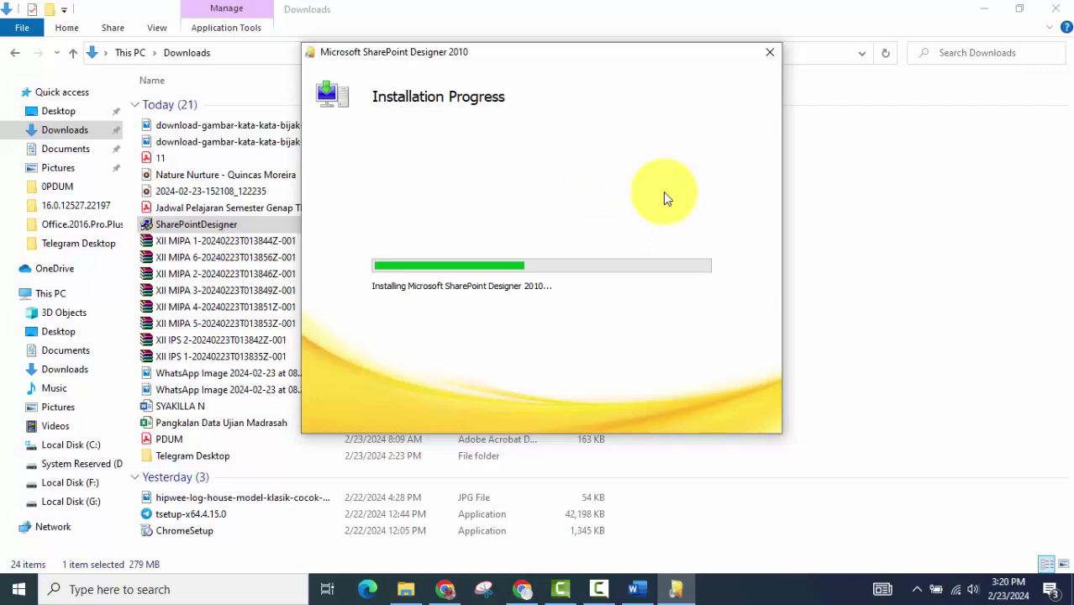
pyautogui.click(67, 502)
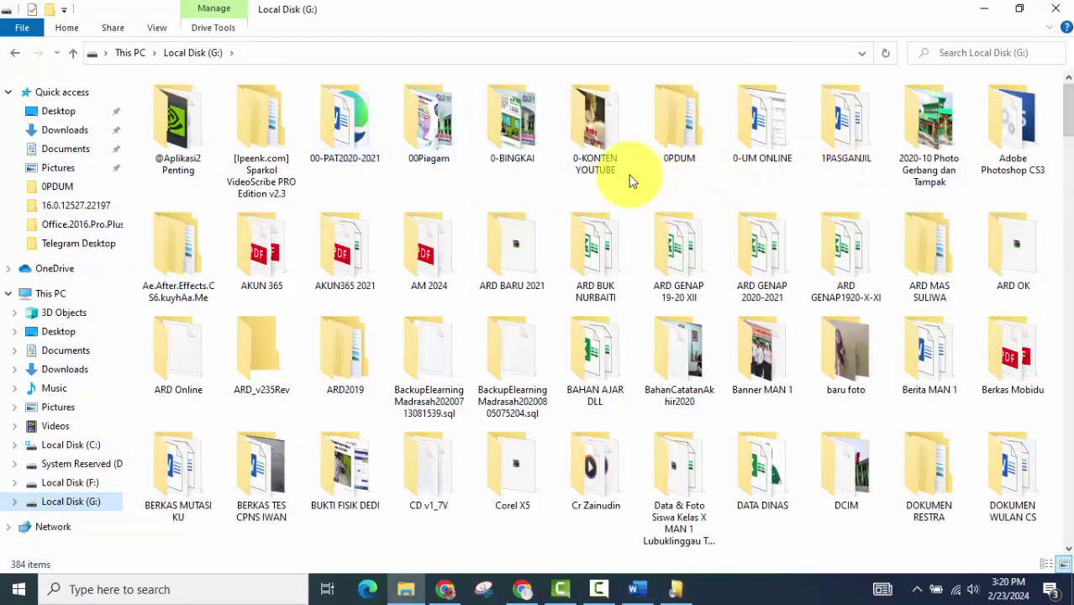
pyautogui.click(922, 151)
pyautogui.doubleClick(921, 152)
pyautogui.click(780, 244)
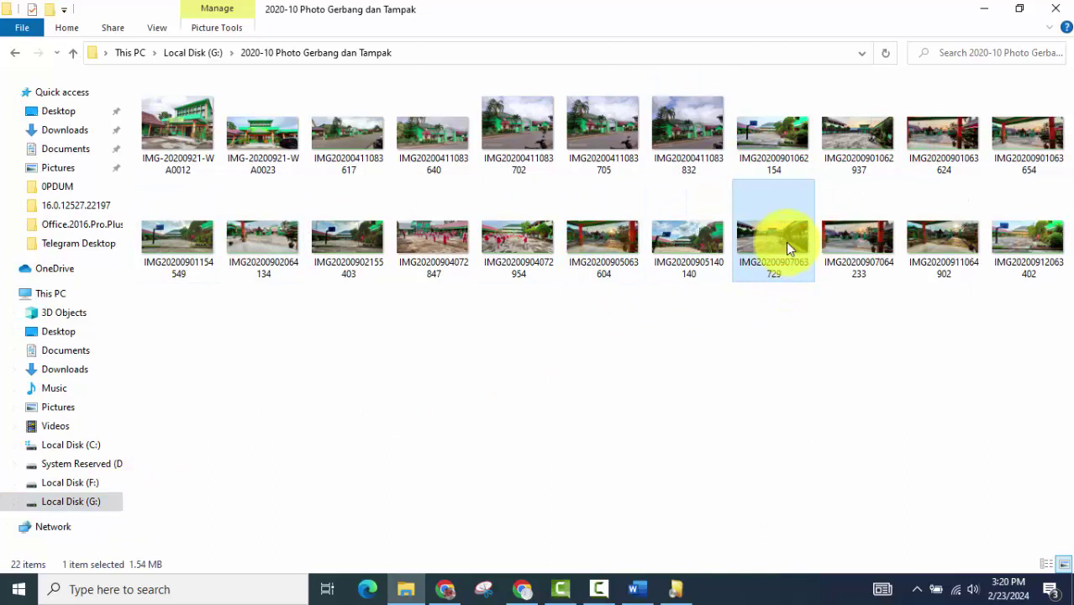
pyautogui.rightClick(786, 242)
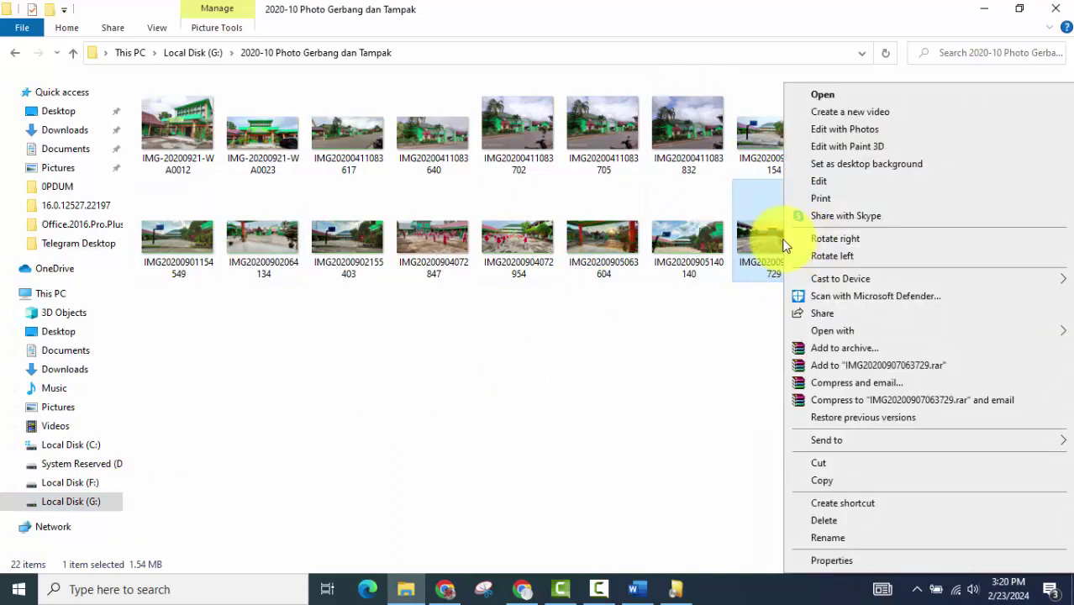
pyautogui.moveTo(858, 334)
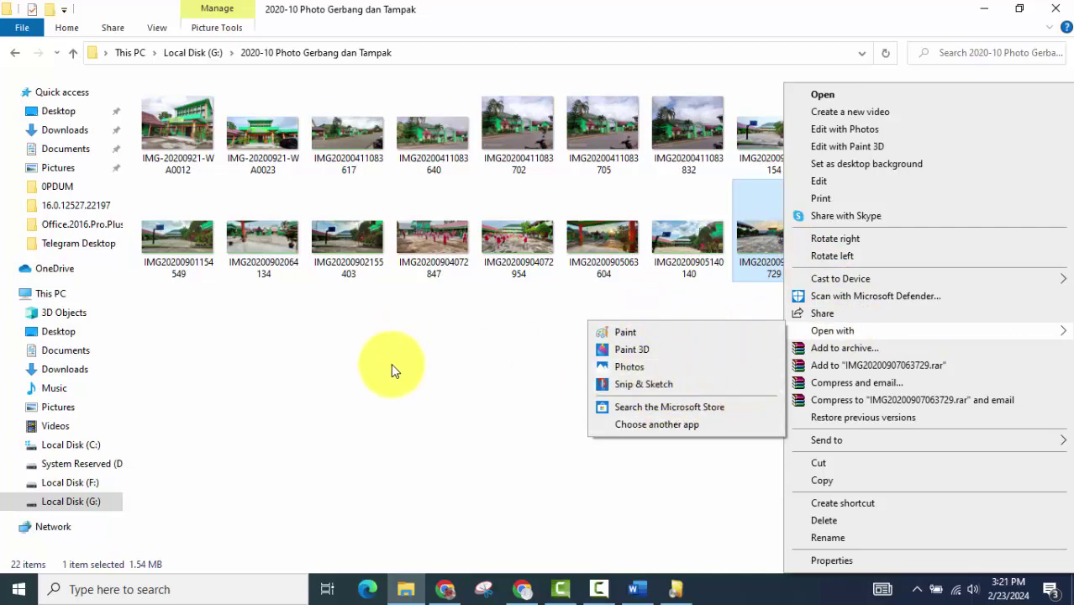
pyautogui.click(495, 351)
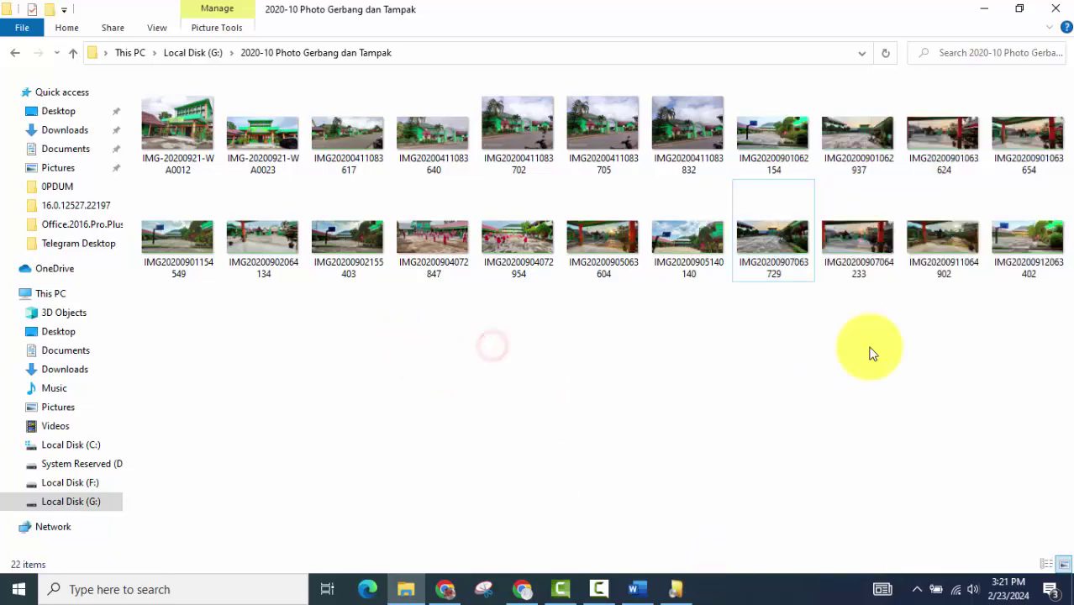
# Step: Minimize the photo folder window and close the finished SharePoint Designer 2010 installer
pyautogui.click(978, 8)
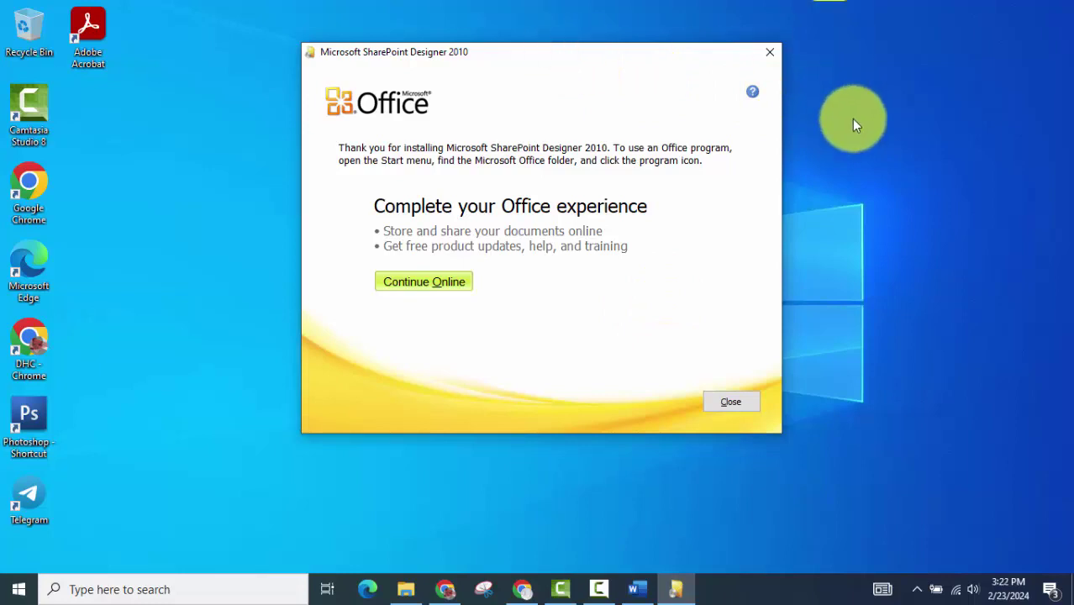
pyautogui.click(740, 405)
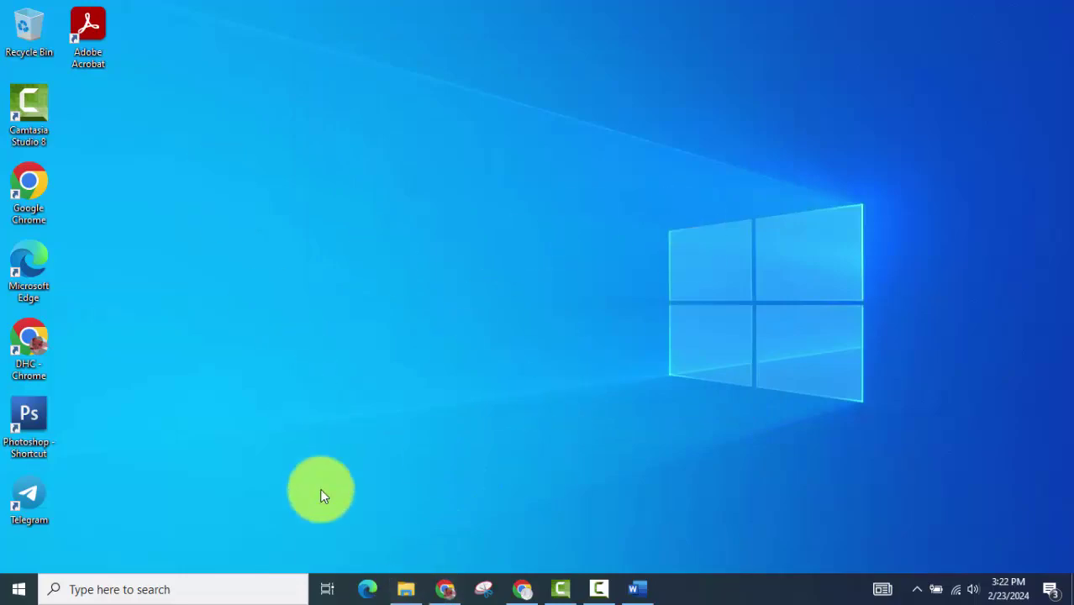
pyautogui.click(406, 587)
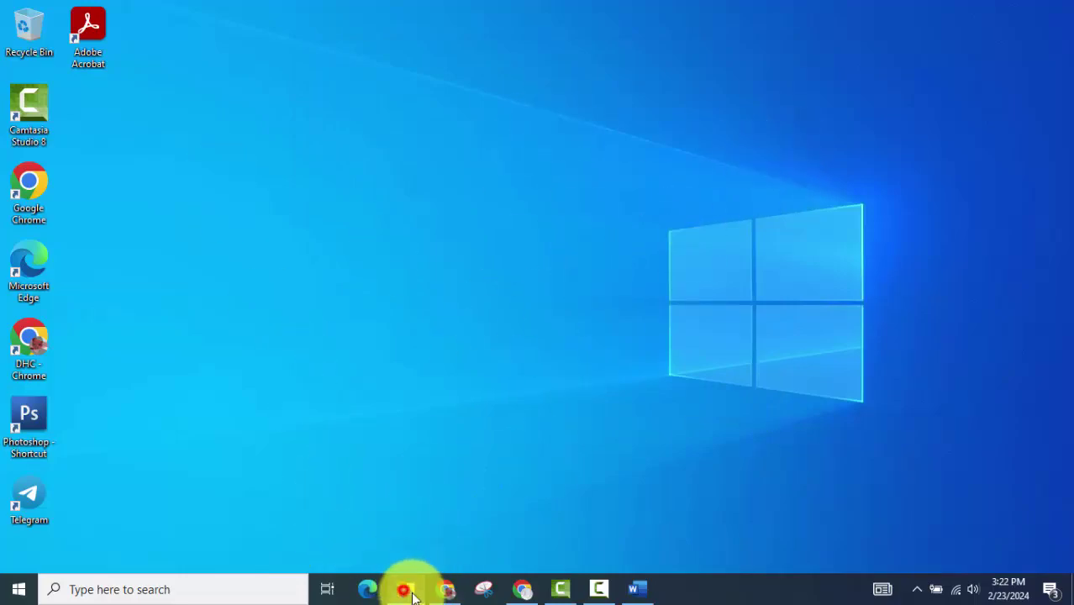
pyautogui.click(783, 183)
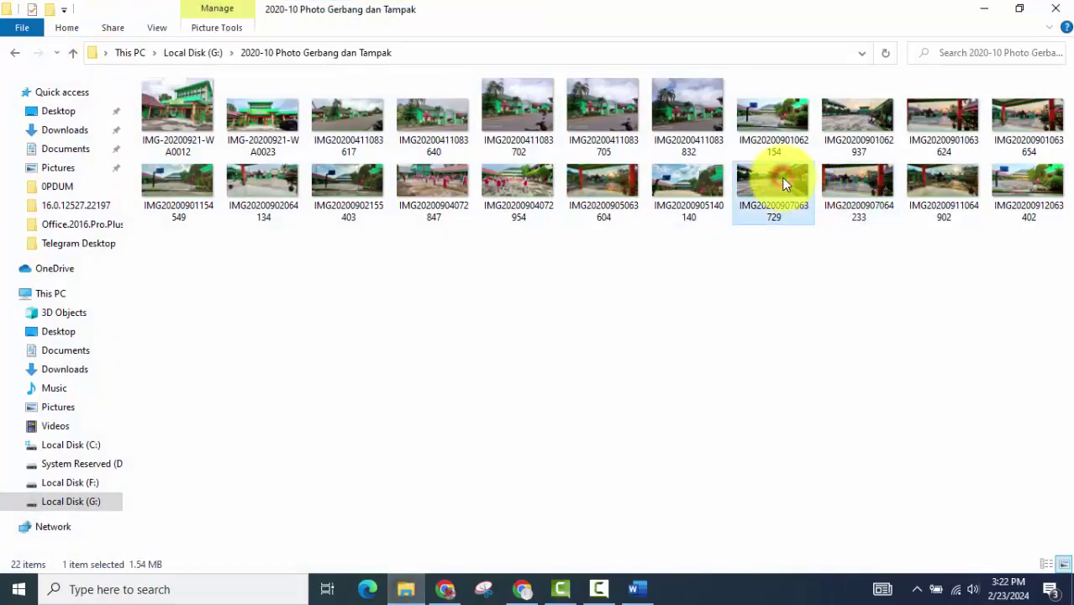
pyautogui.rightClick(782, 180)
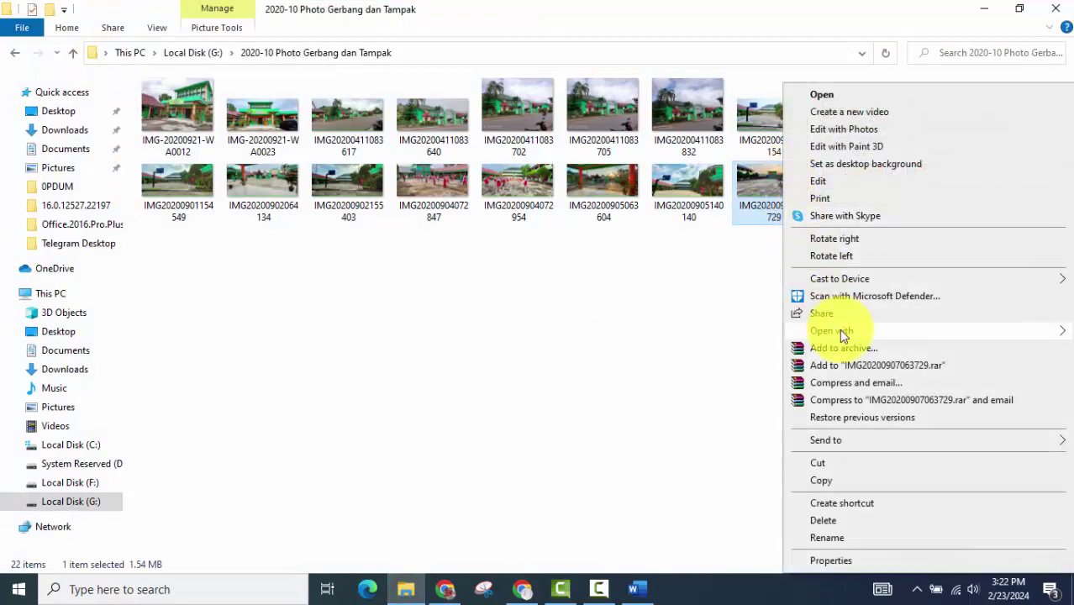
pyautogui.moveTo(839, 330)
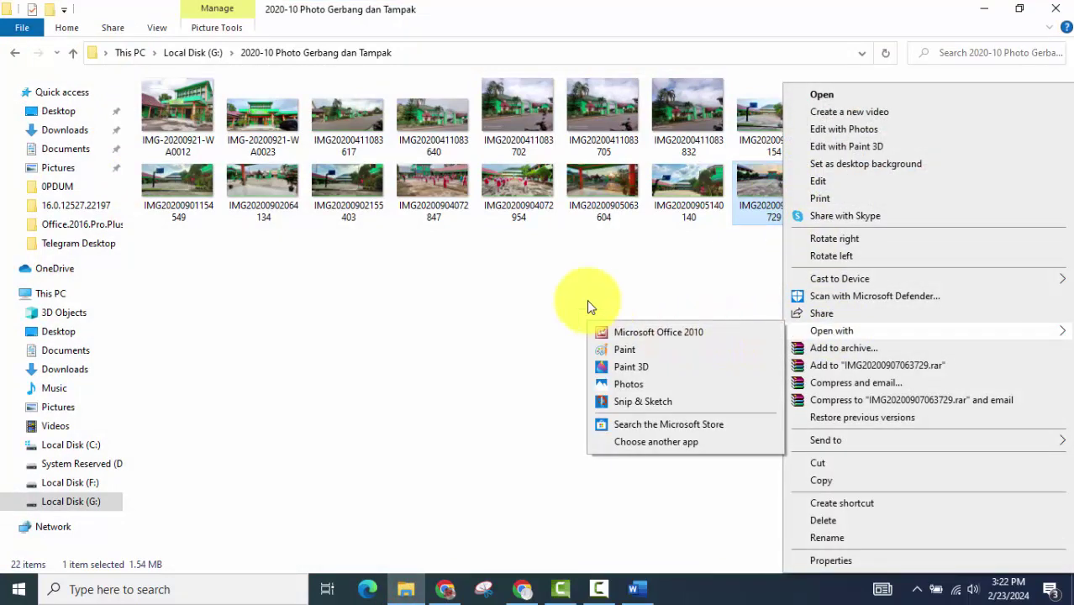
pyautogui.click(521, 292)
pyautogui.rightClick(765, 170)
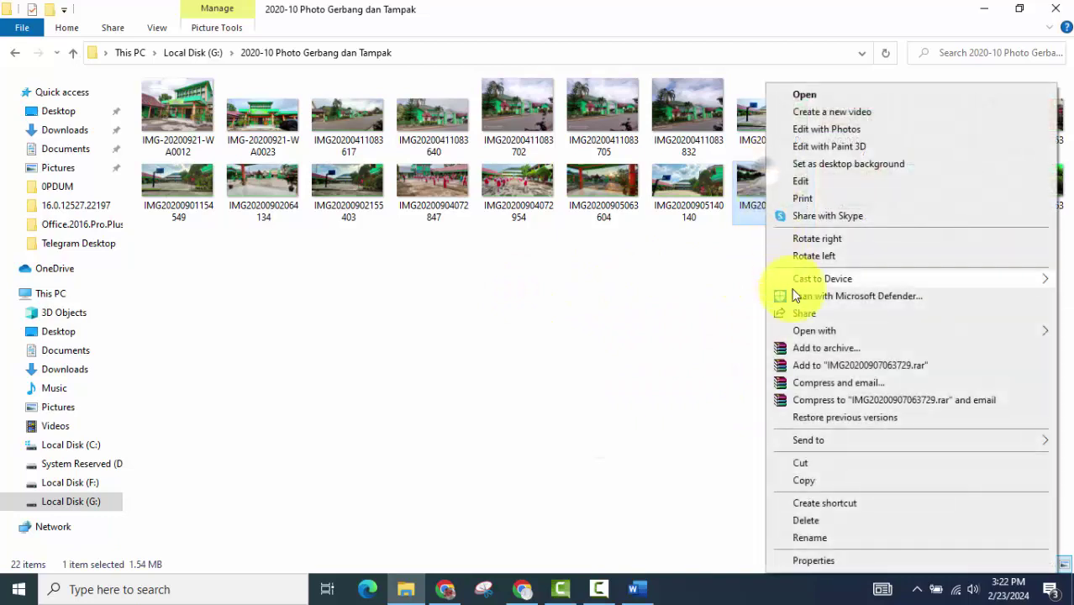
pyautogui.moveTo(798, 332)
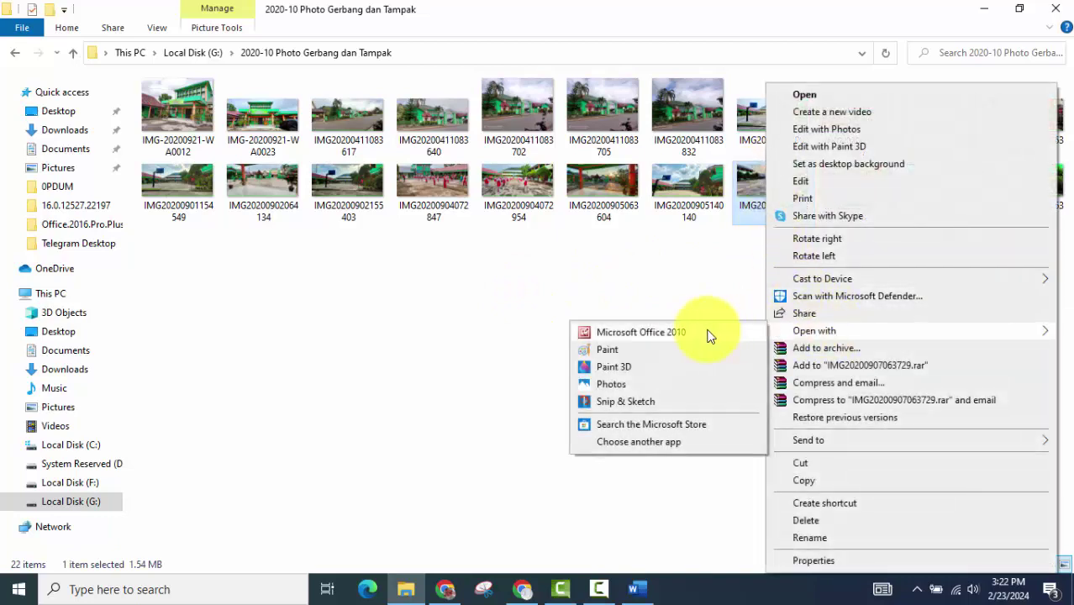
pyautogui.click(656, 334)
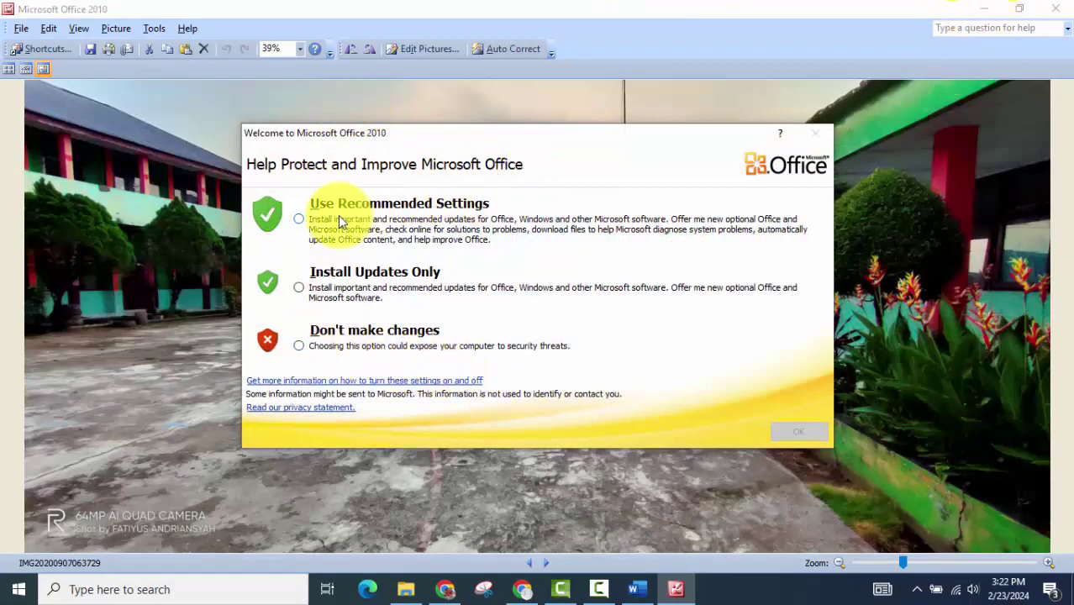
pyautogui.click(298, 221)
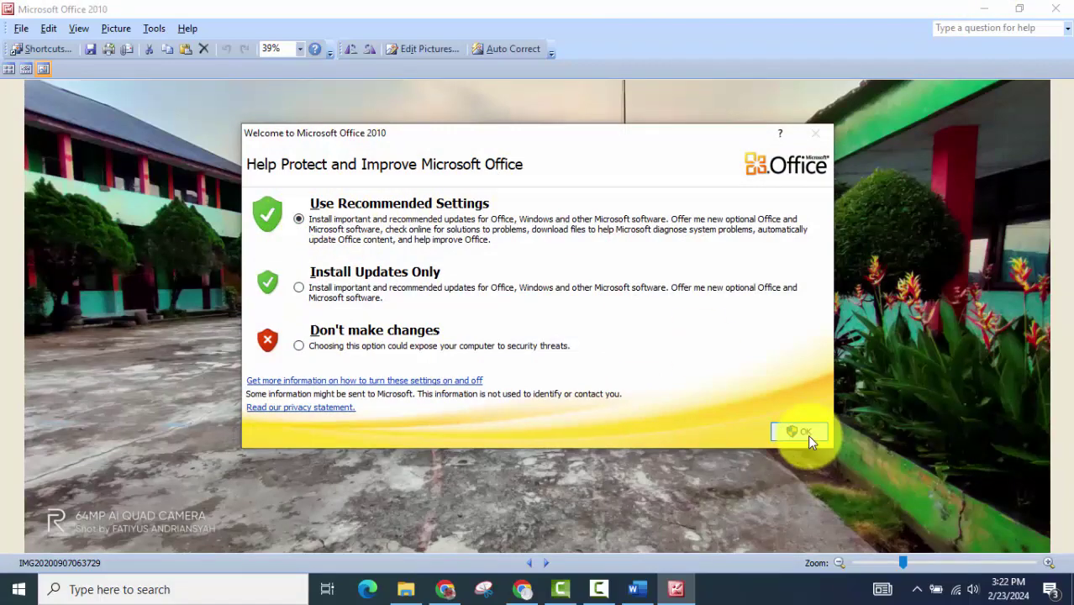
pyautogui.click(799, 432)
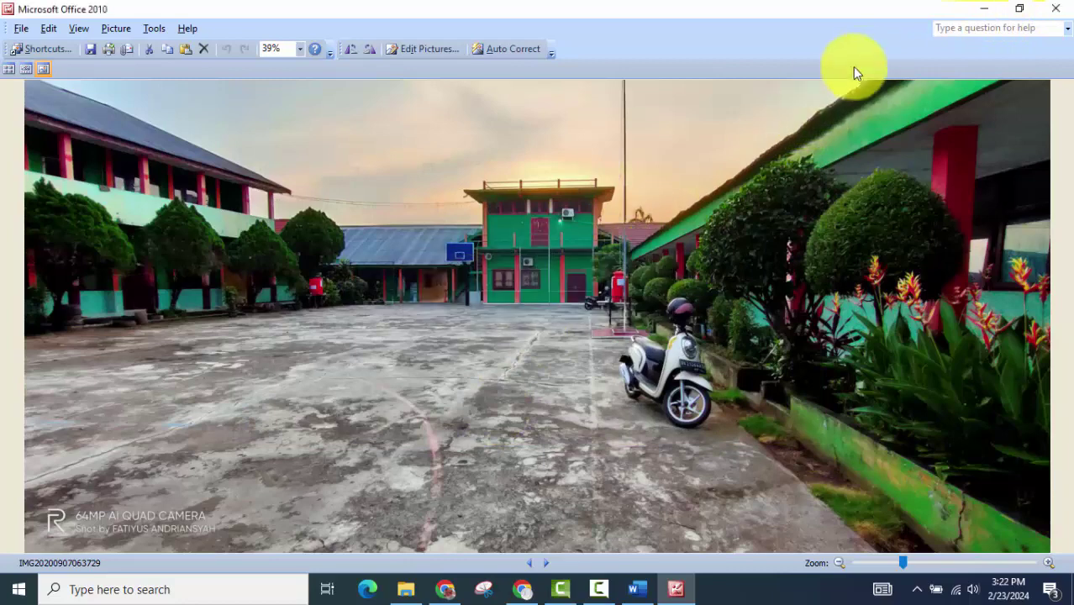
pyautogui.click(983, 8)
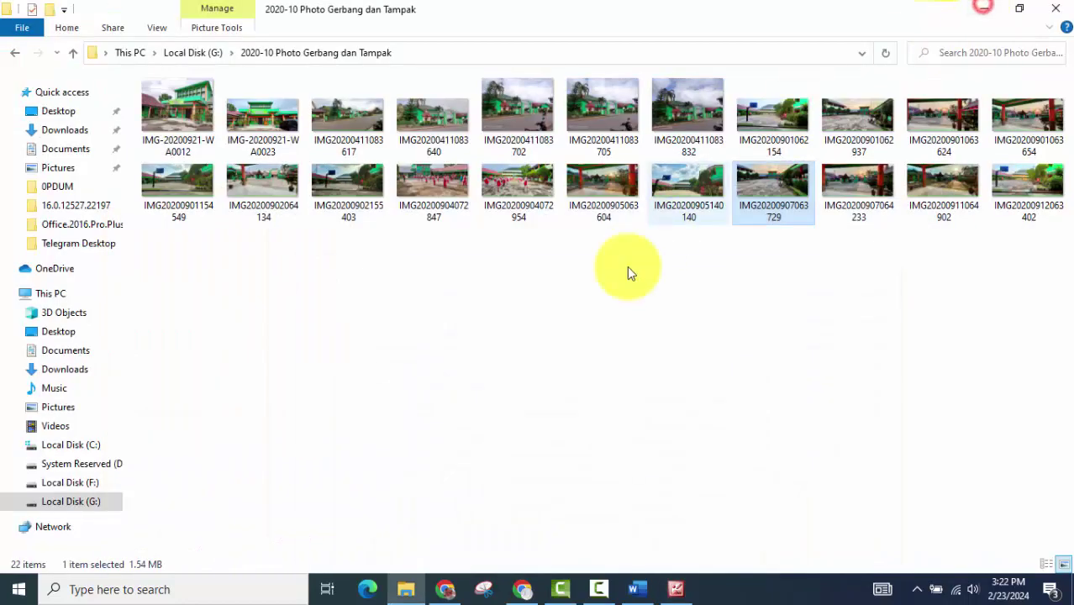
pyautogui.click(762, 192)
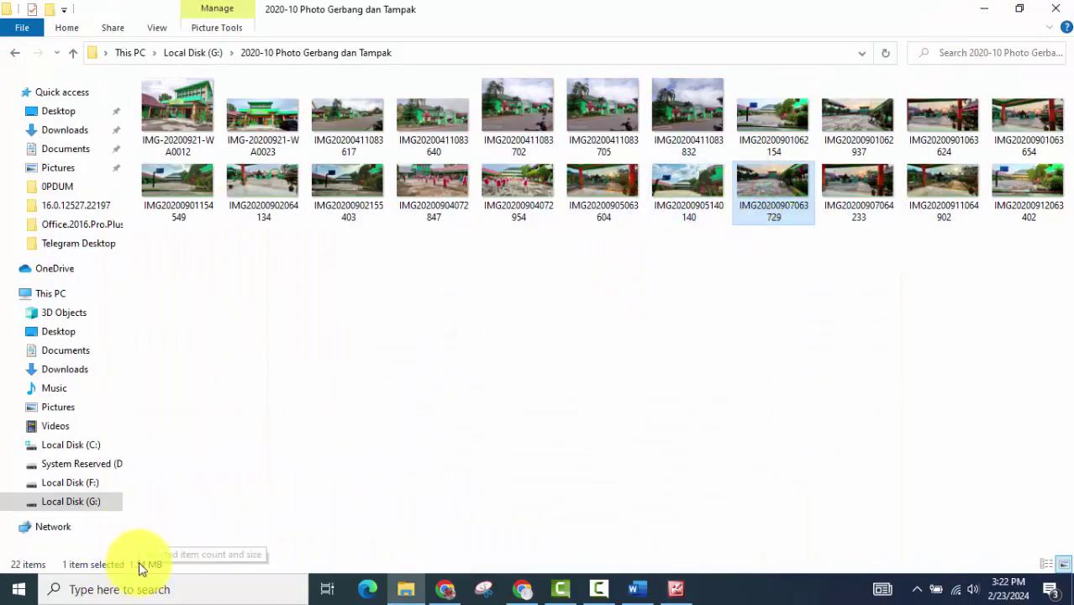
pyautogui.click(676, 588)
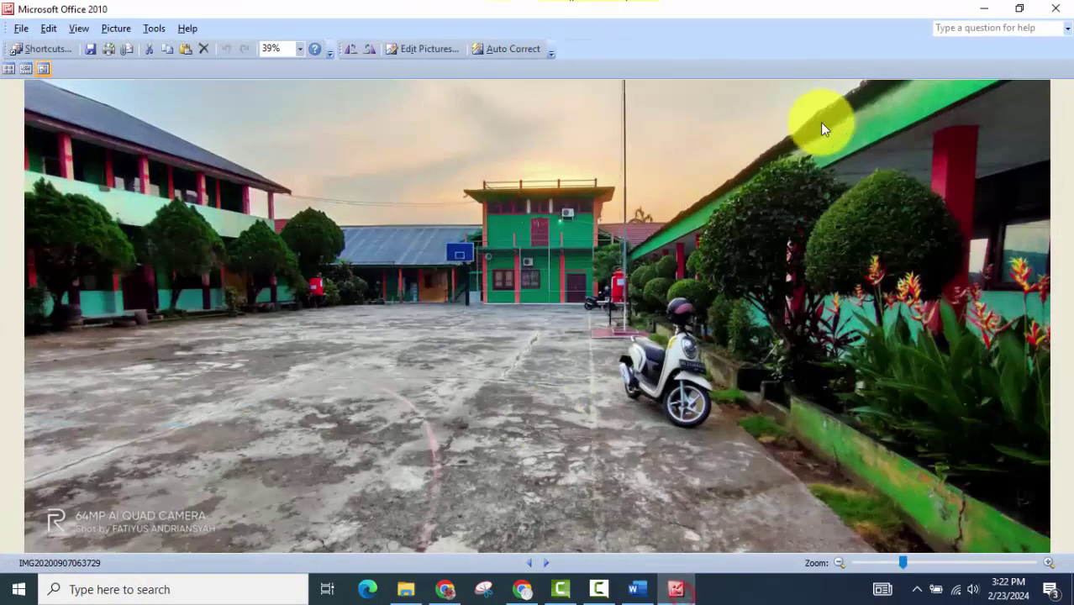
pyautogui.click(1058, 7)
pyautogui.rightClick(776, 186)
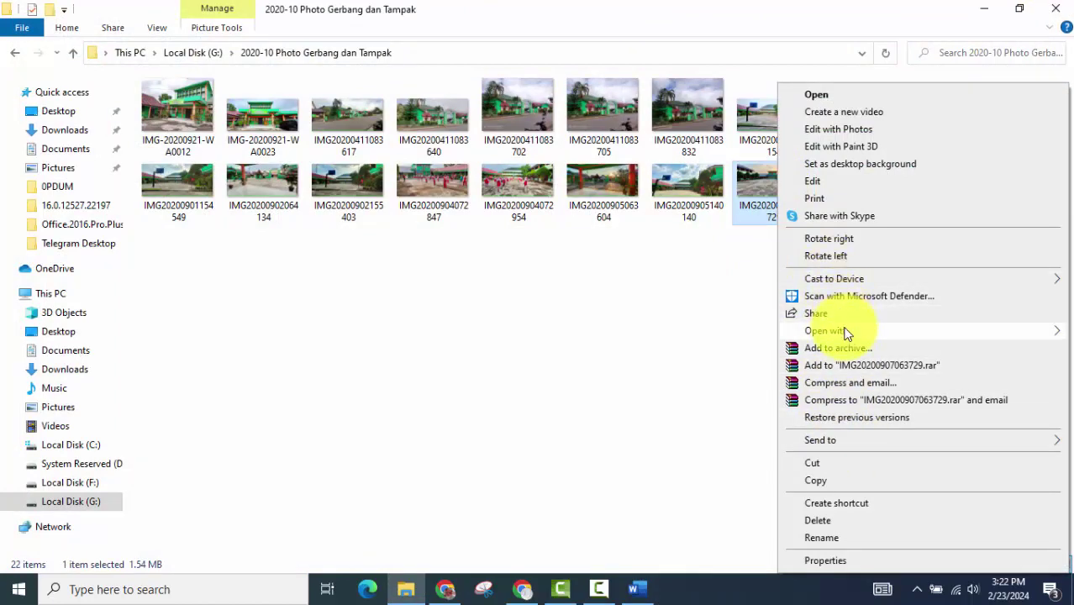
pyautogui.moveTo(831, 330)
pyautogui.click(659, 332)
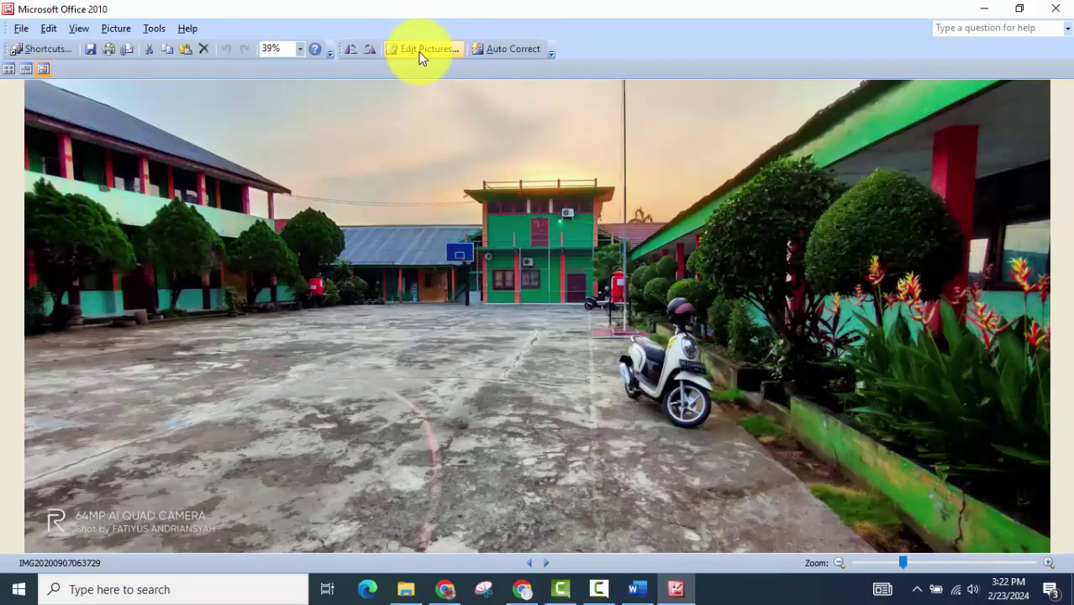
# Step: Compress the open picture using the Documents compression setting
pyautogui.click(420, 51)
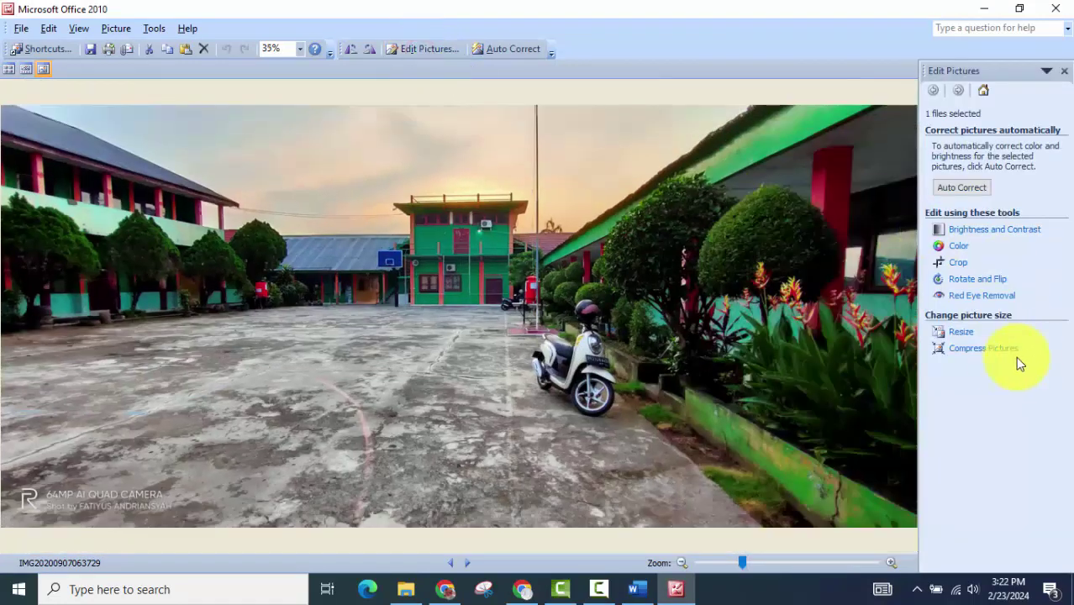
pyautogui.click(979, 353)
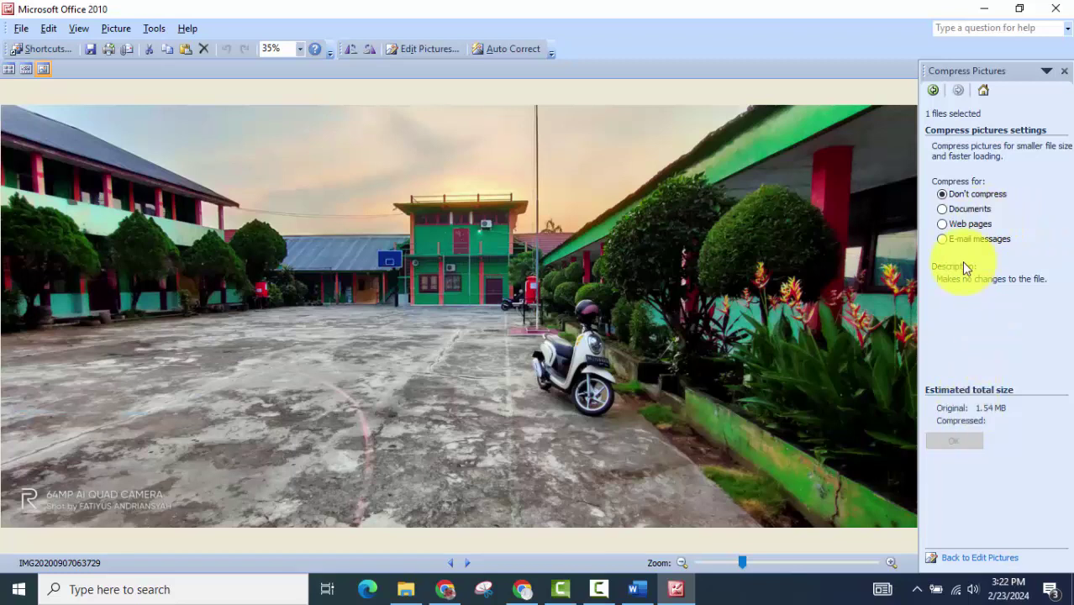
pyautogui.click(946, 210)
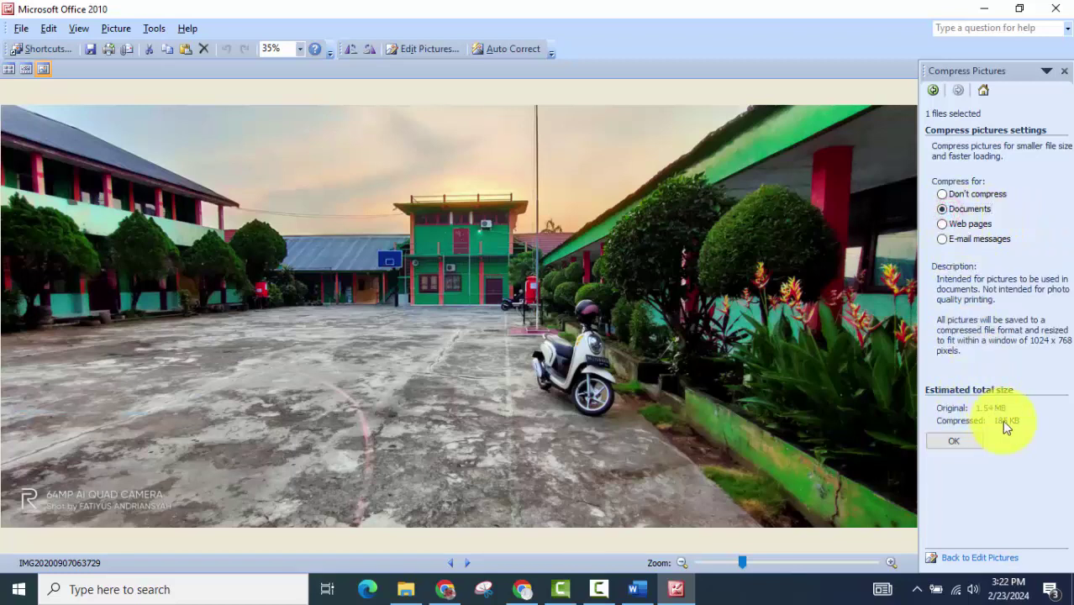
pyautogui.click(954, 441)
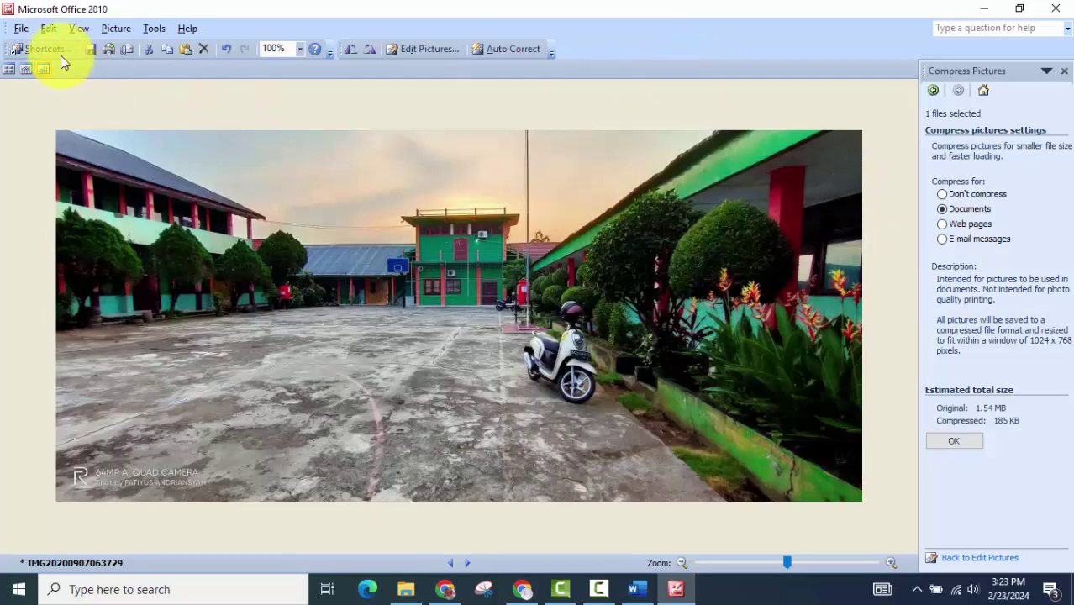
pyautogui.click(57, 100)
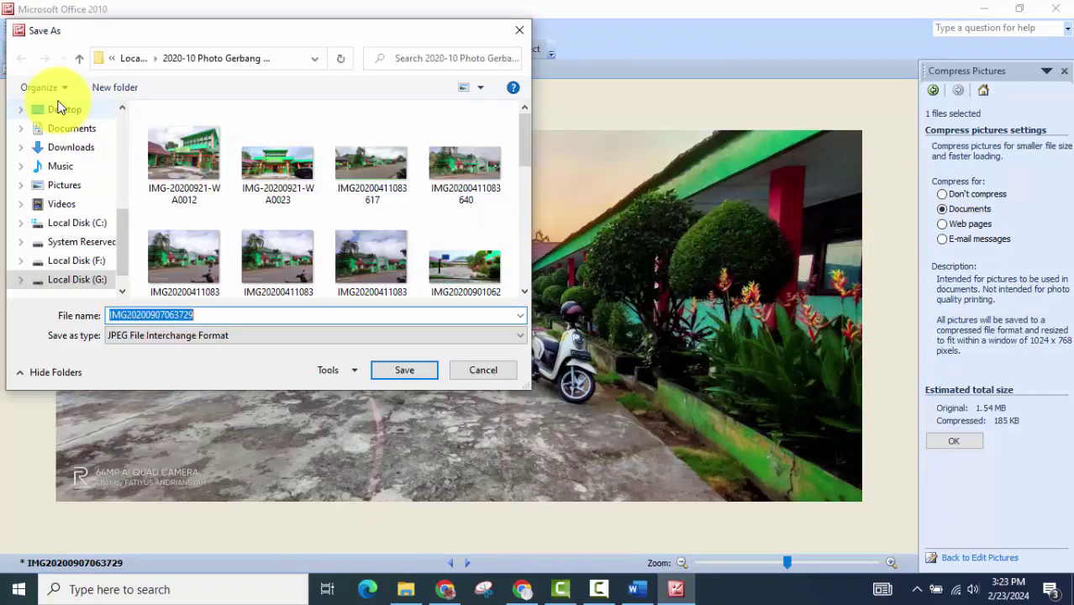
pyautogui.click(242, 315)
pyautogui.write('baru')
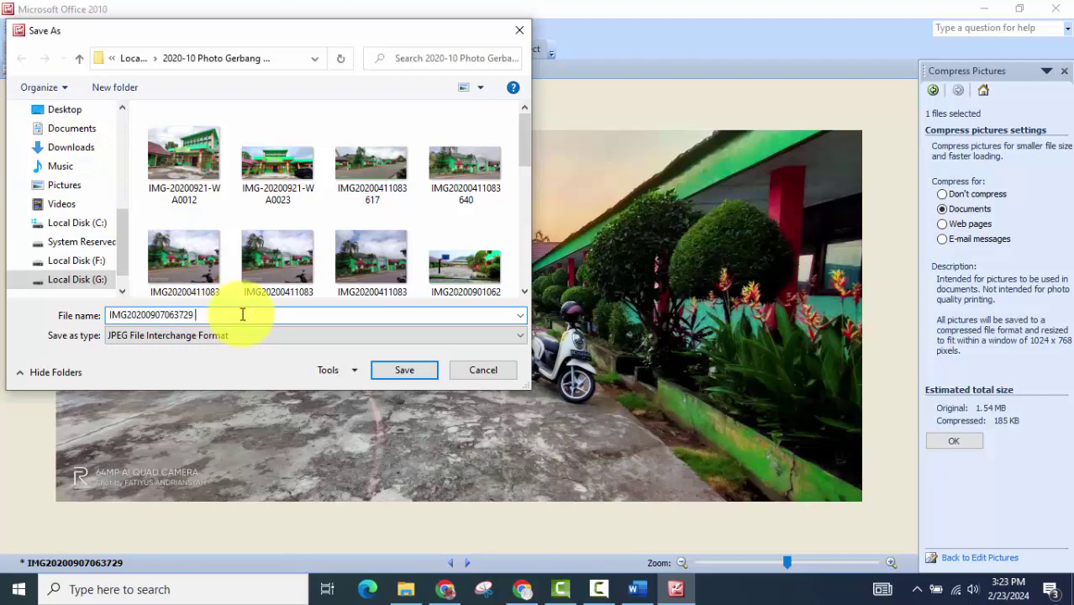
pyautogui.click(404, 369)
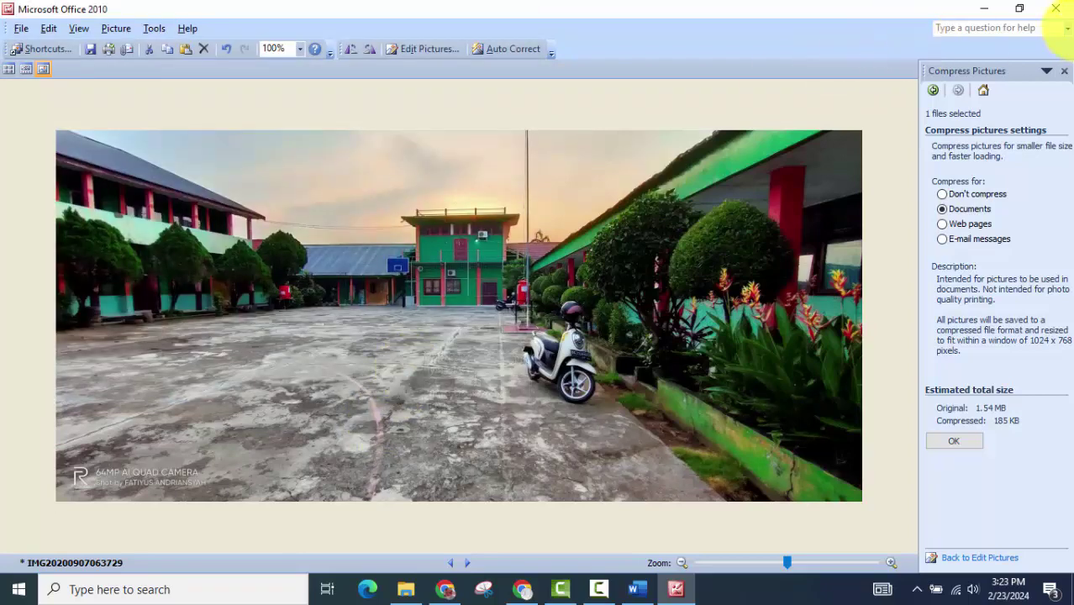
pyautogui.click(1055, 9)
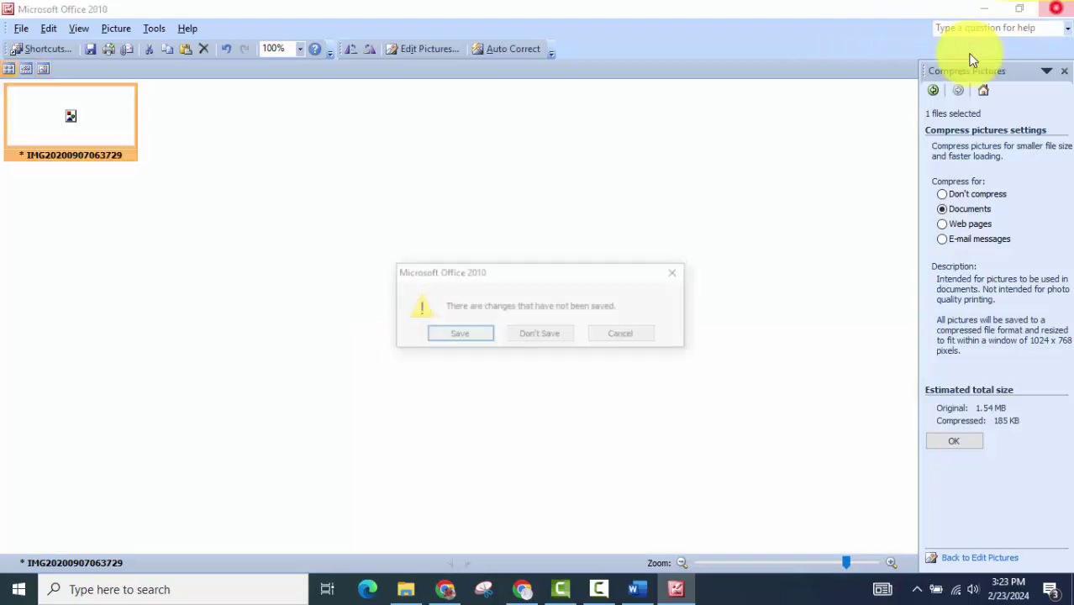
pyautogui.click(538, 335)
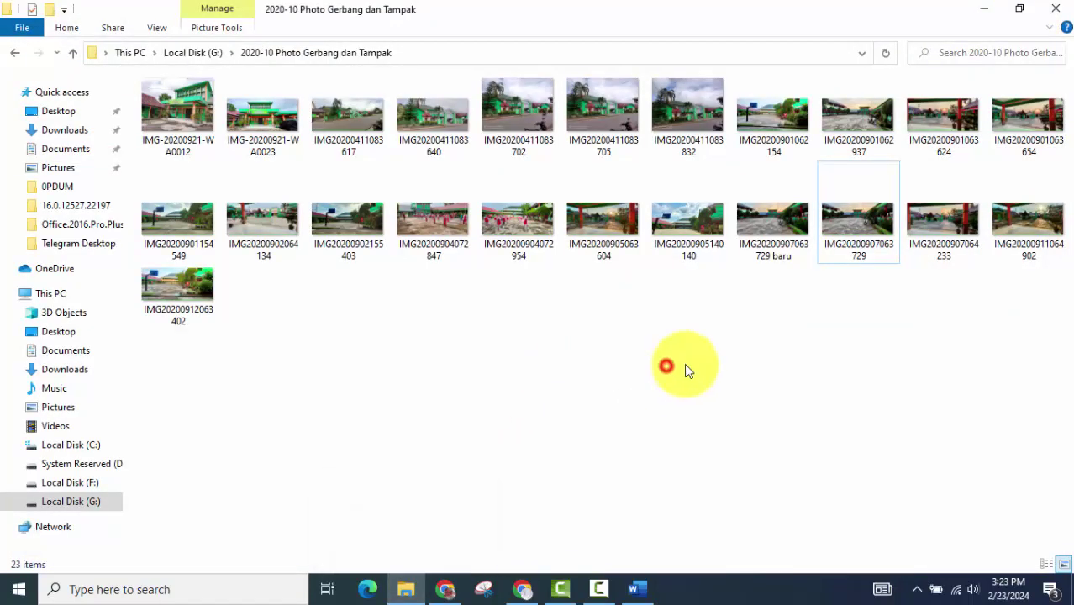
pyautogui.click(667, 365)
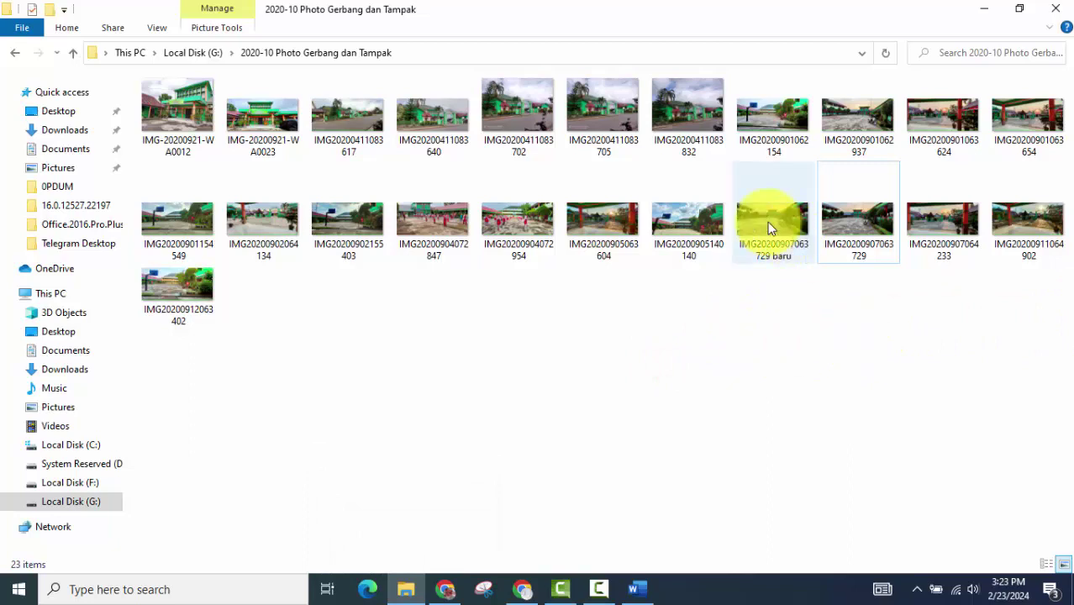
pyautogui.click(861, 219)
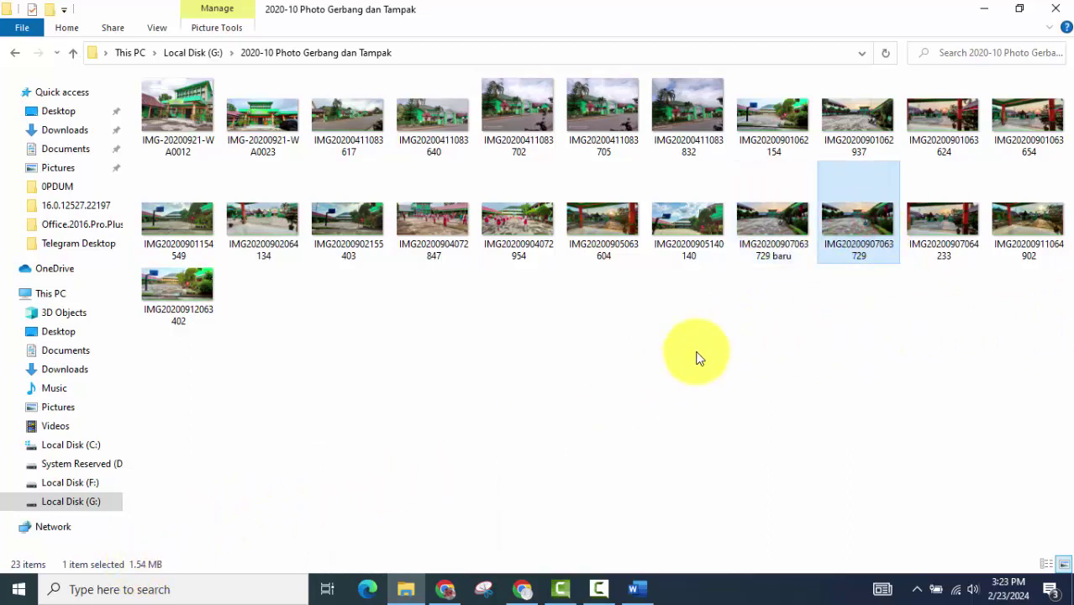
pyautogui.click(770, 223)
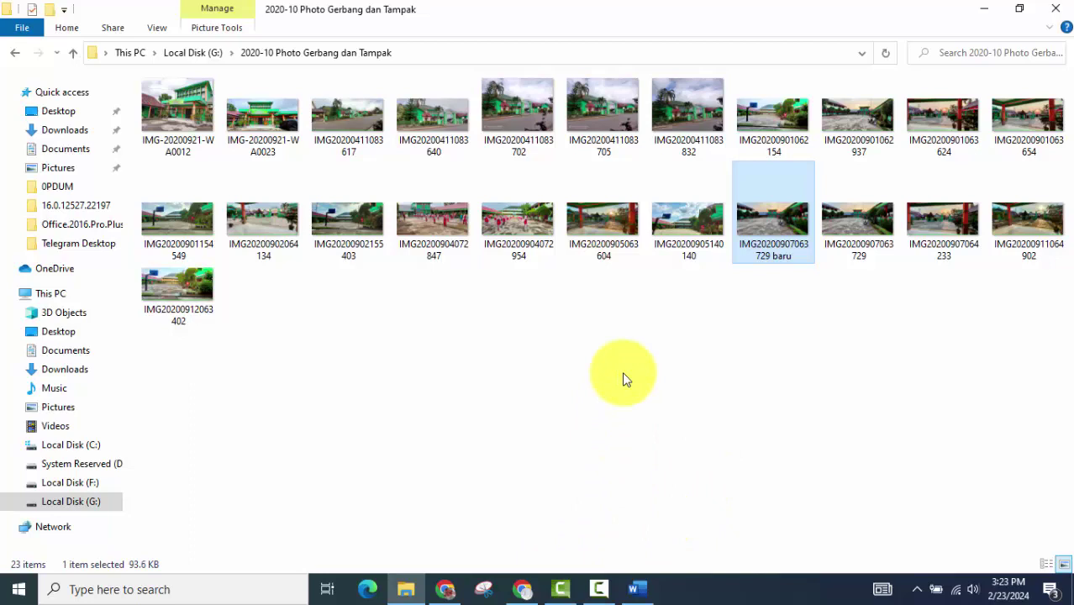
pyautogui.rightClick(764, 221)
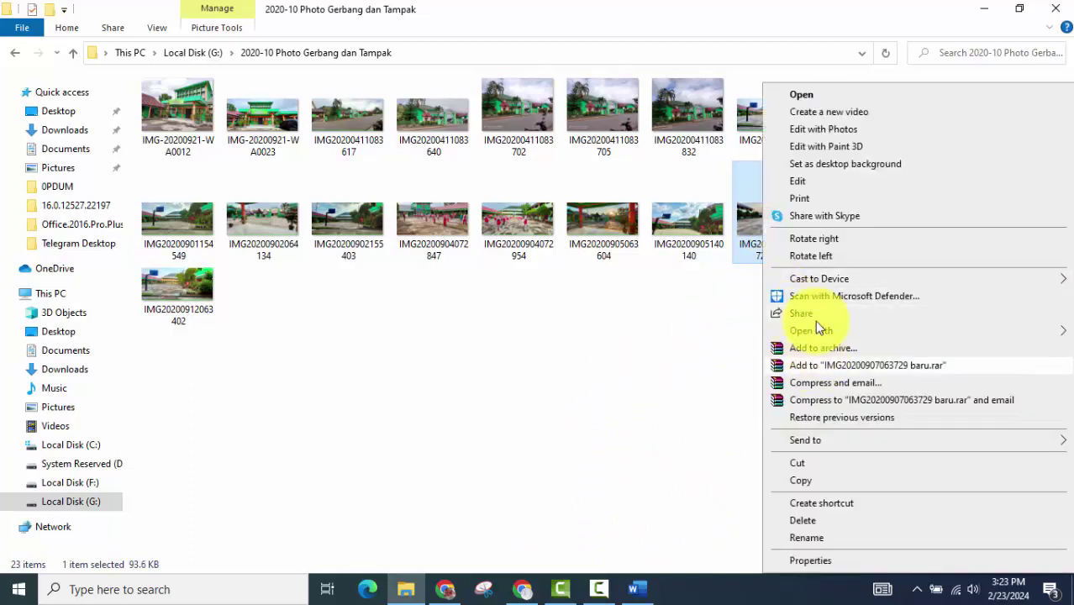
pyautogui.moveTo(815, 333)
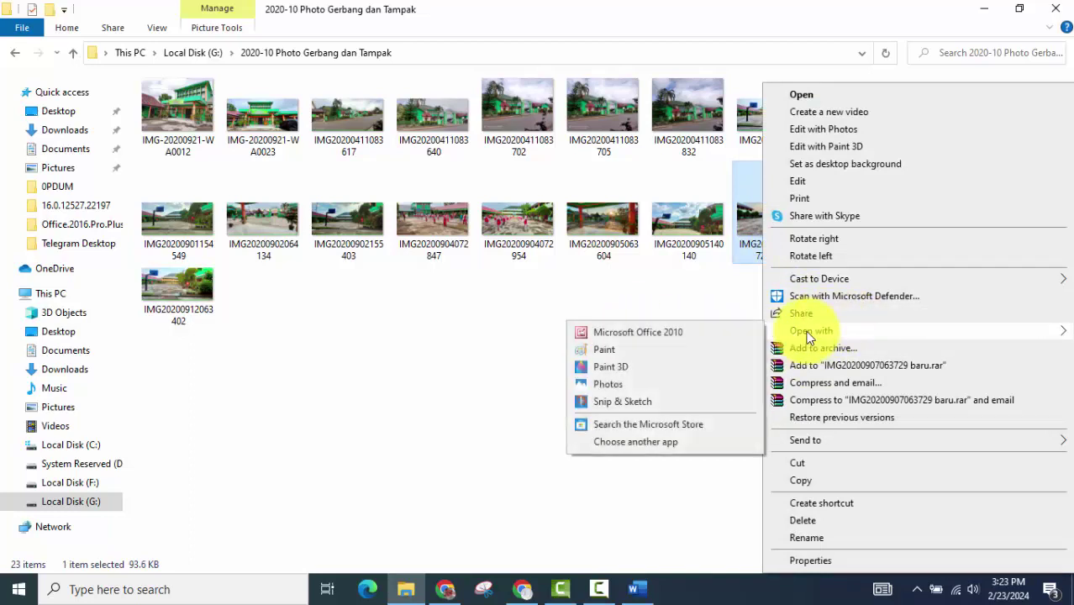
pyautogui.click(398, 320)
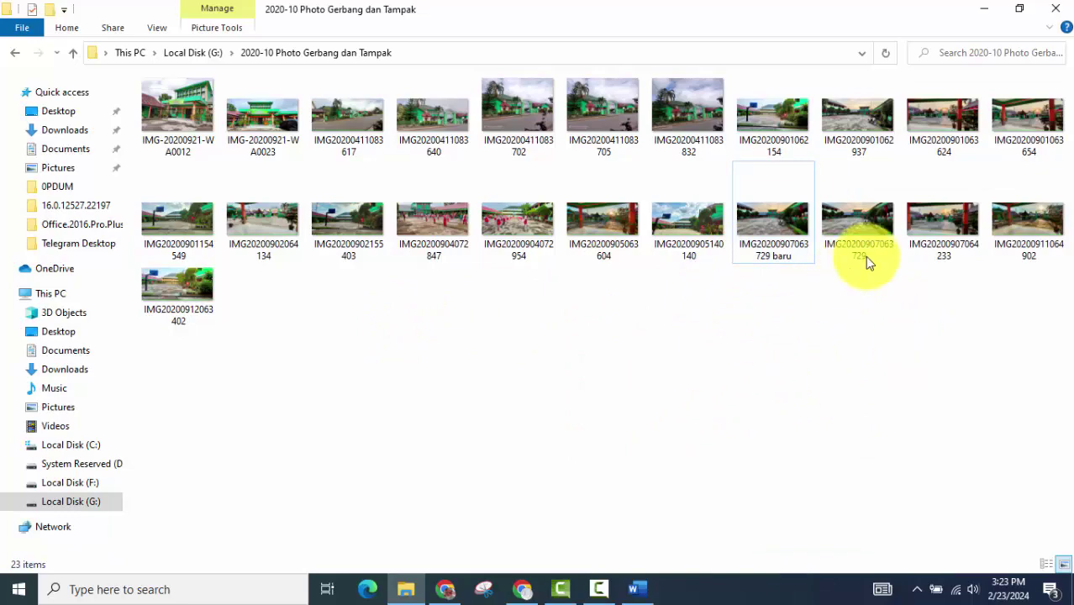
# Step: Minimize the photo folder window and rearrange the desktop icons
pyautogui.click(983, 12)
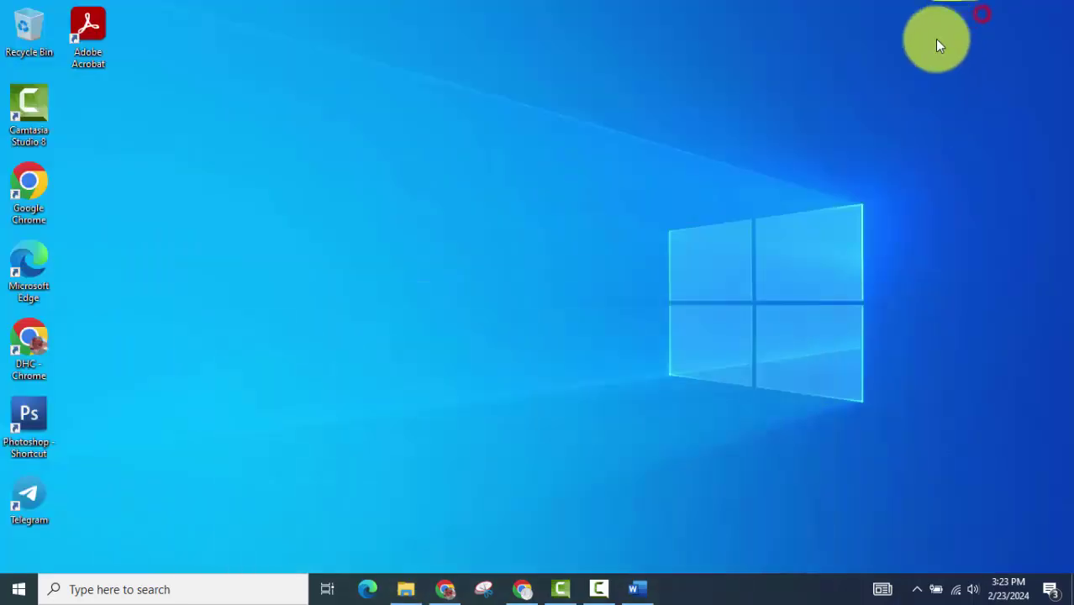
pyautogui.rightClick(371, 183)
pyautogui.click(420, 239)
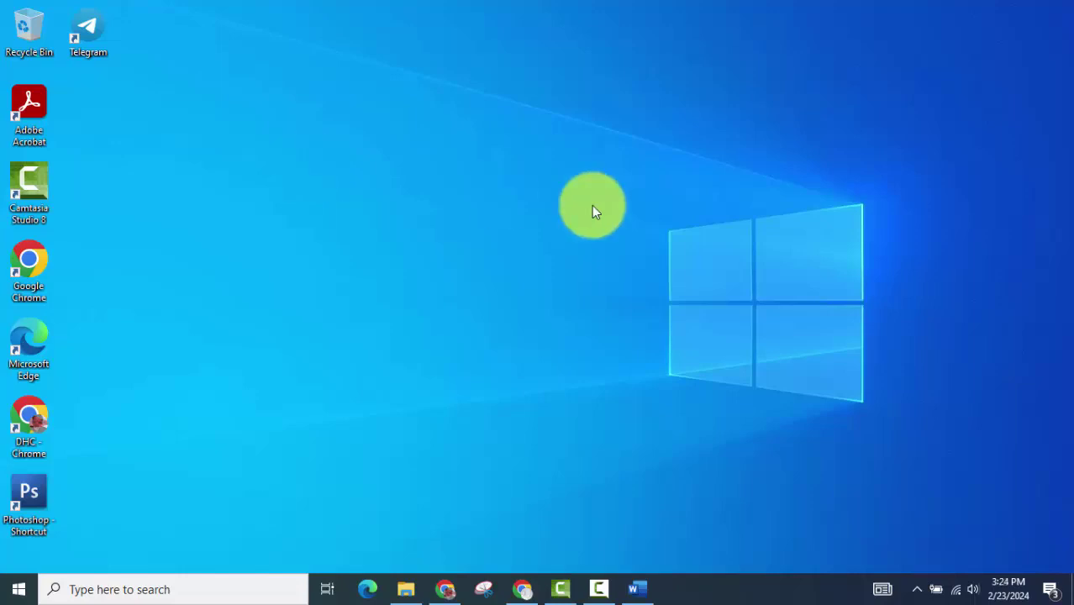
pyautogui.click(599, 588)
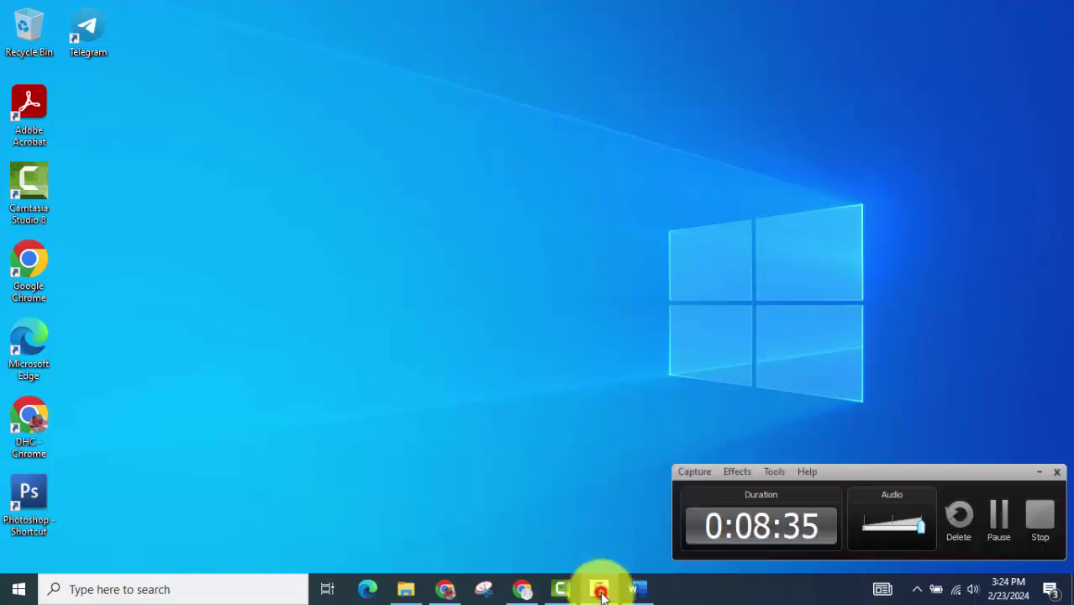